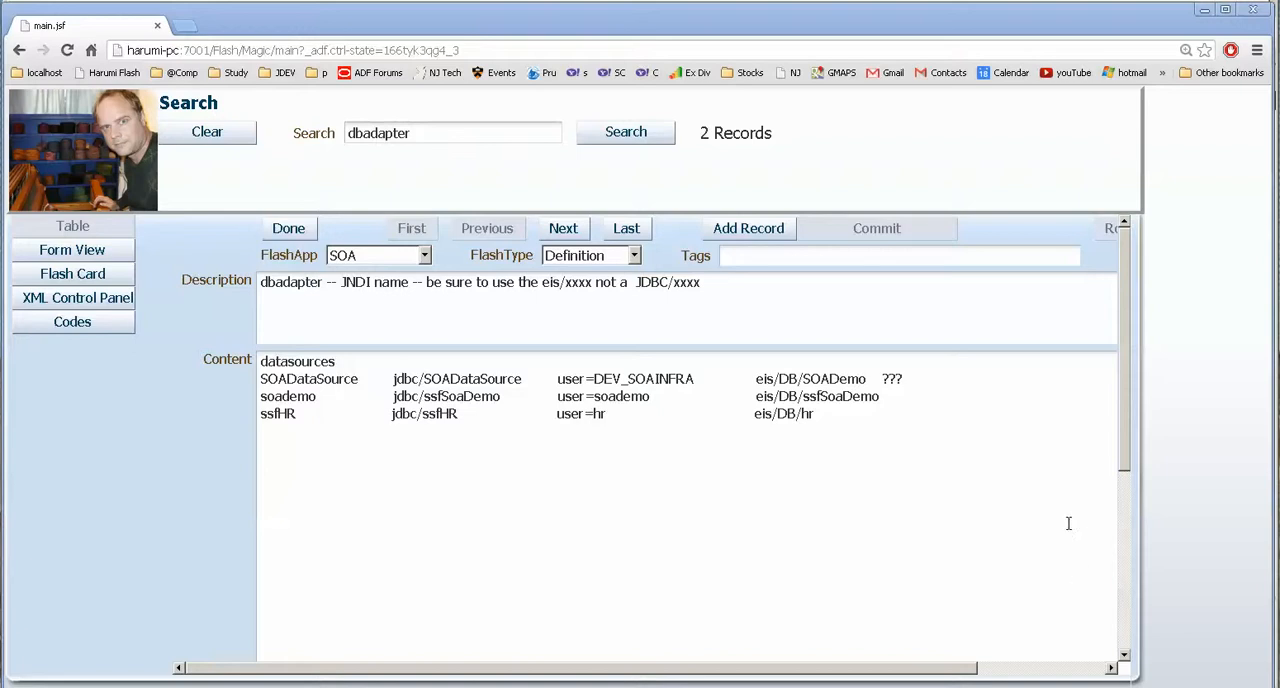
Check the SOADataSource user in the notes, switch to JDeveloper, and inspect the adapter's available connections and JNDI name.
drag(557, 377, 698, 378)
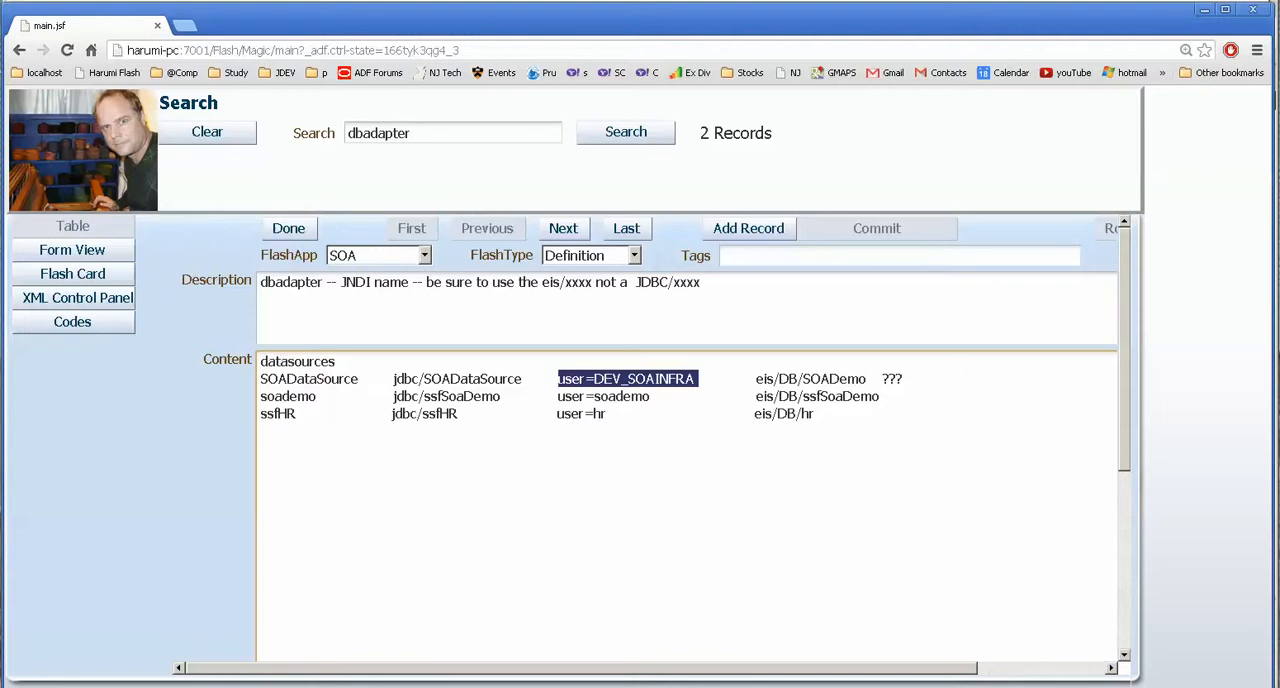
key(alt+Tab)
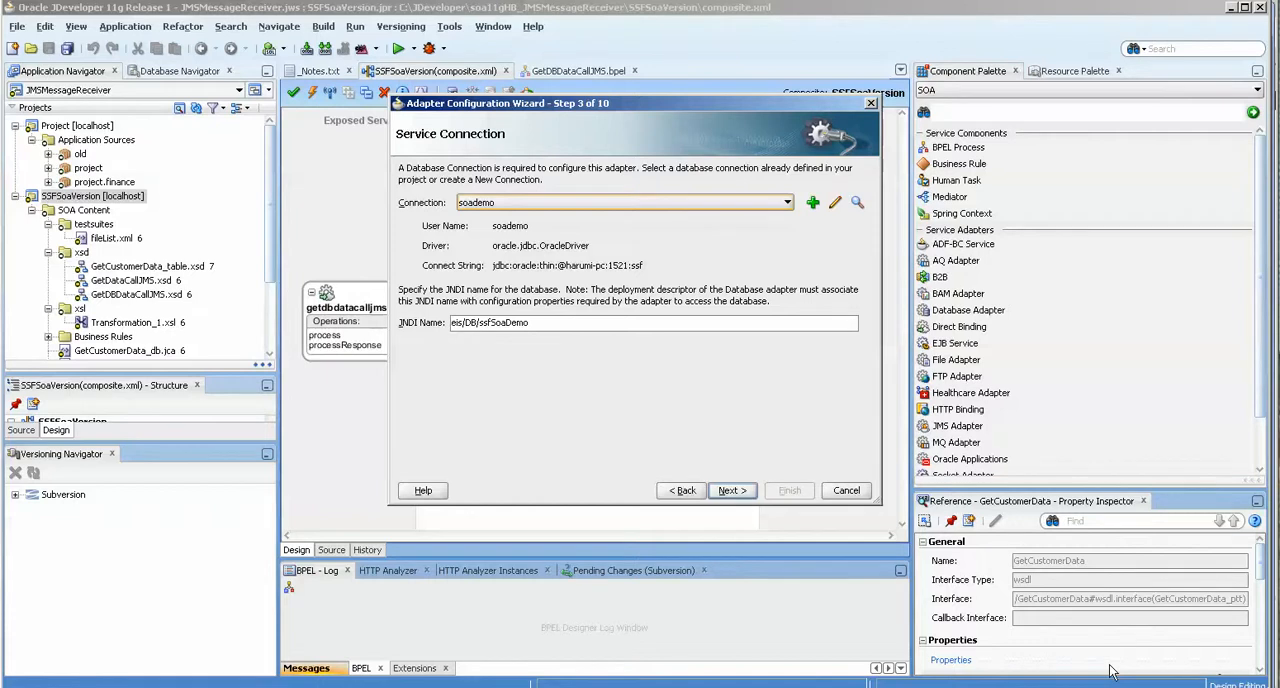
click(658, 201)
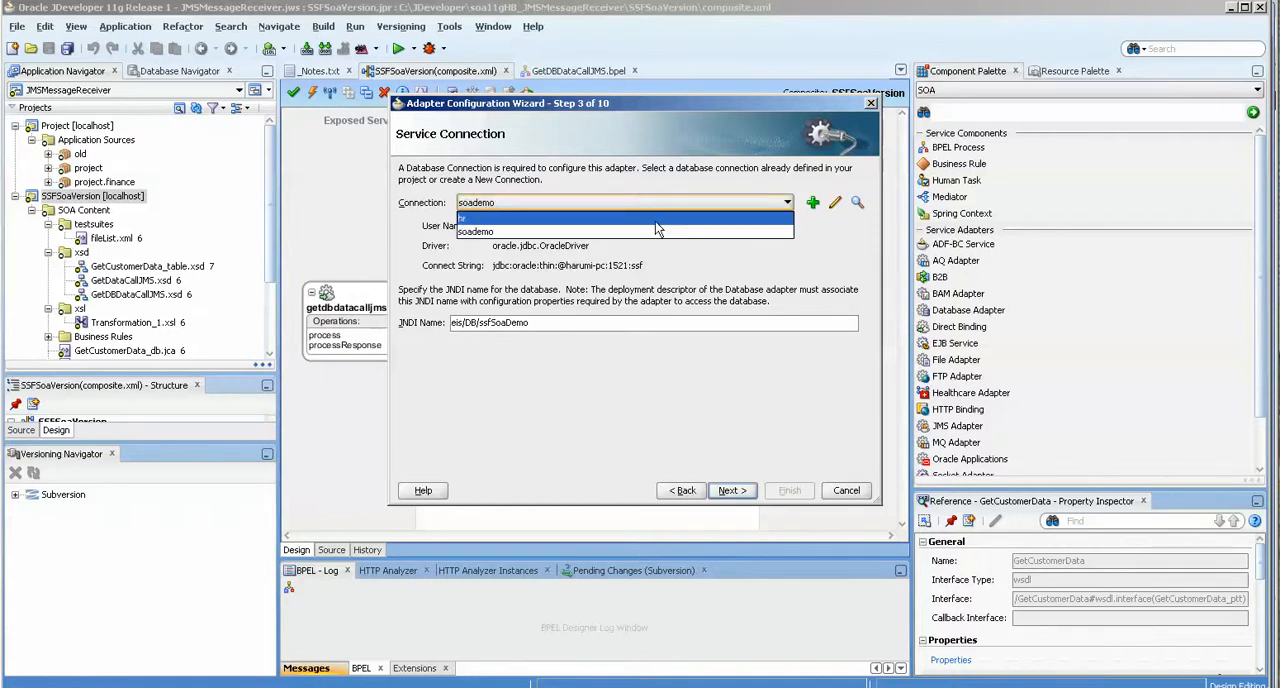
drag(571, 328, 379, 323)
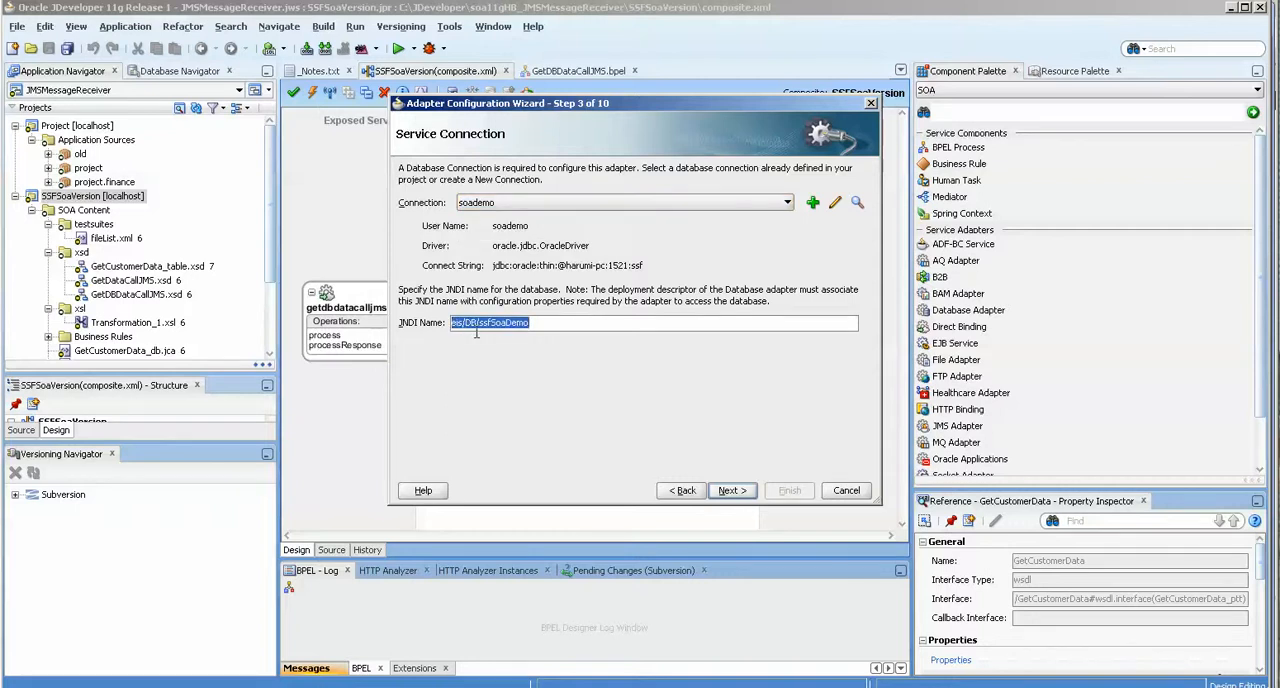
click(535, 203)
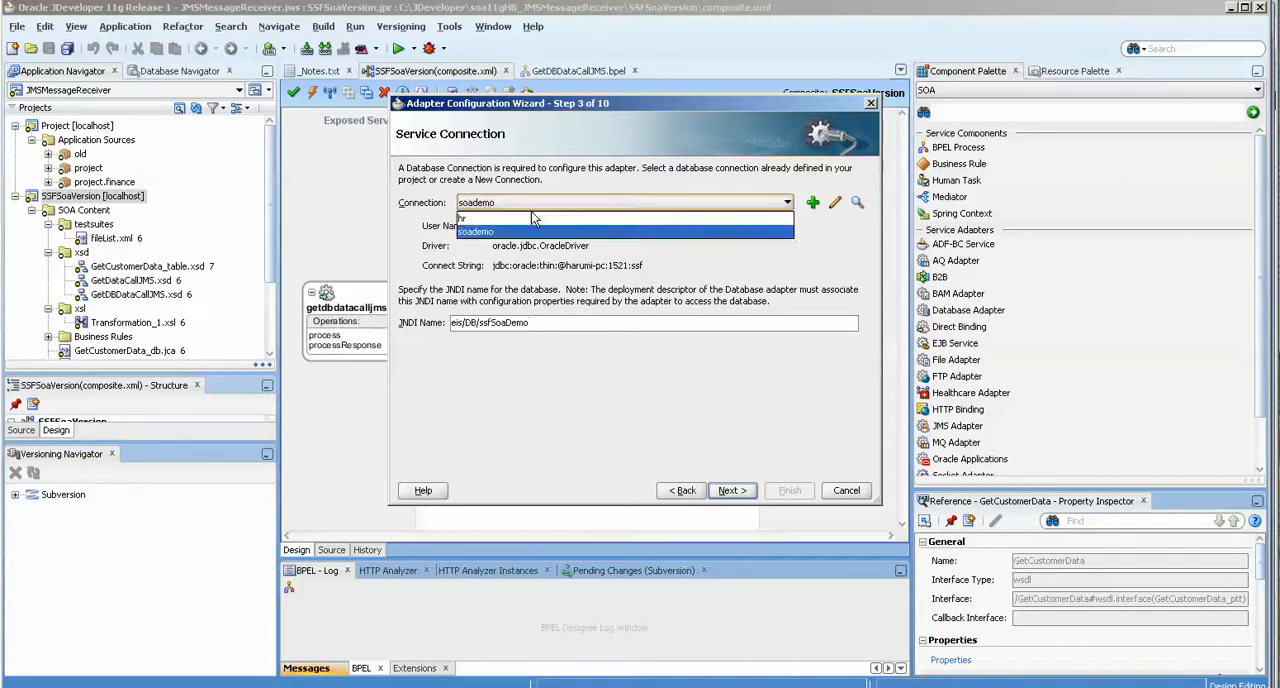
Change the adapter connection to hr, clear the JNDI name, and reselect soademo to regenerate it.
click(533, 220)
drag(640, 323, 367, 330)
key(Delete)
click(509, 203)
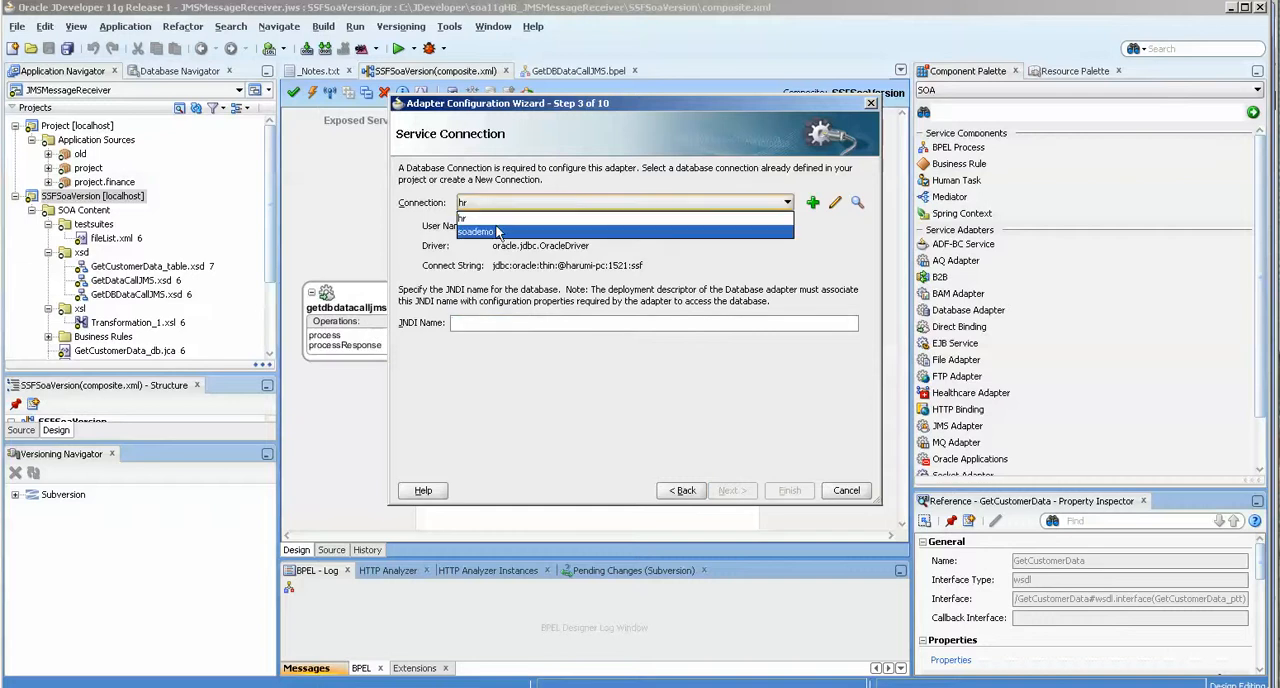
click(497, 232)
drag(534, 322, 396, 334)
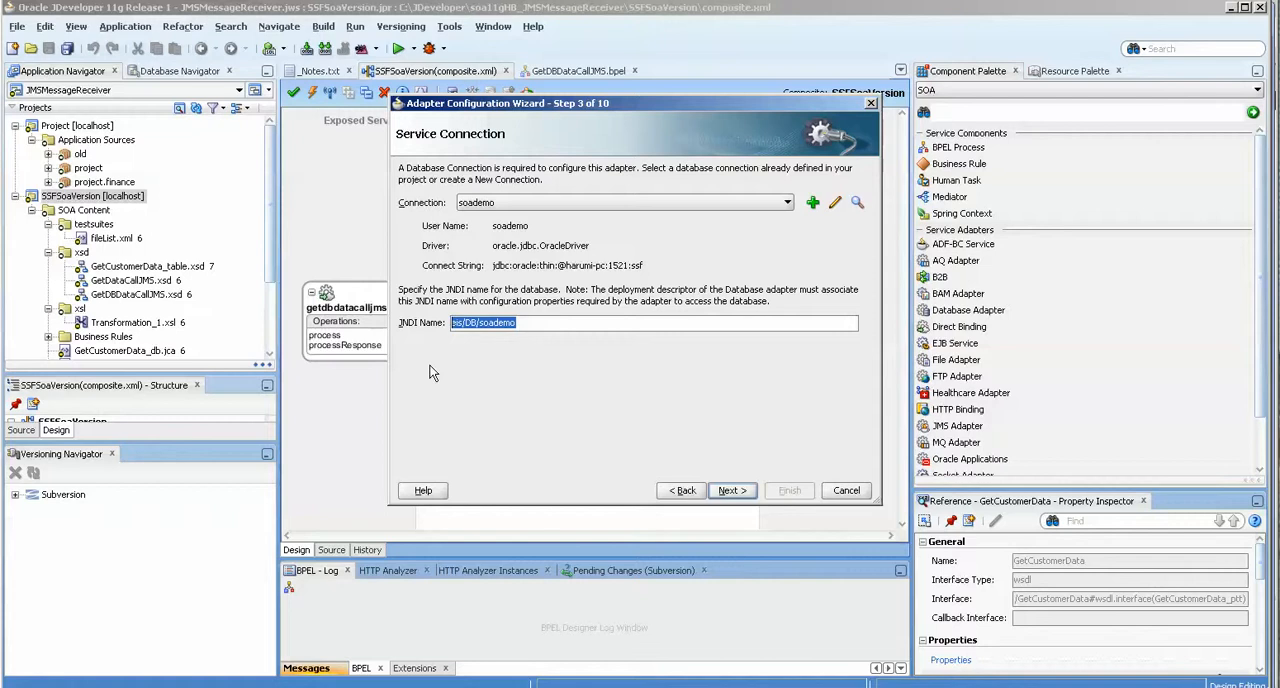
Try the hr connection to compare its default JNDI name, reselect soademo, and cancel the adapter configuration.
click(537, 204)
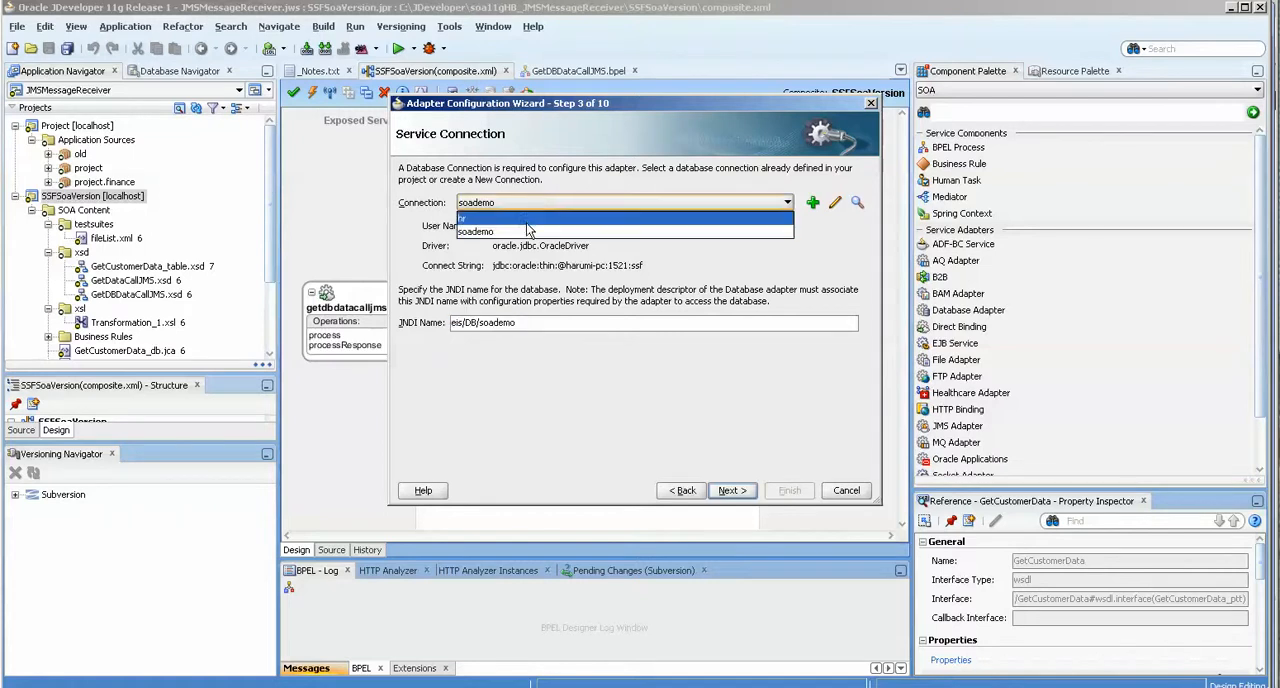
click(484, 325)
drag(481, 323, 541, 323)
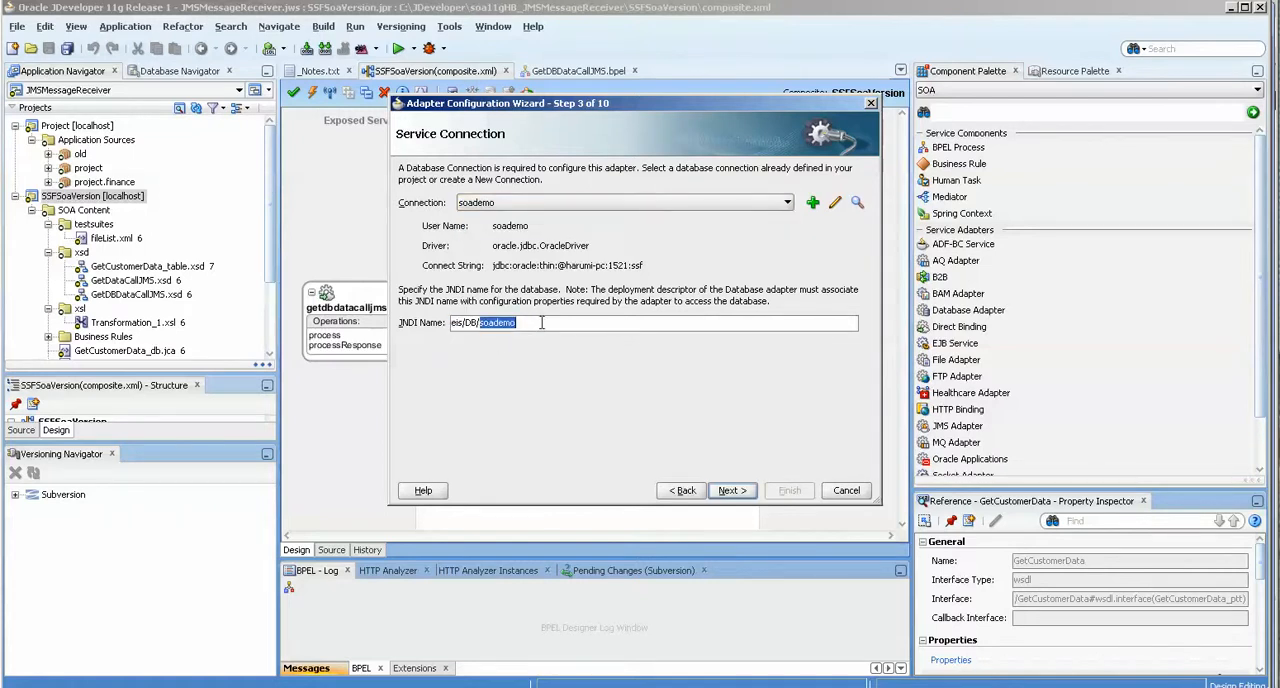
click(515, 205)
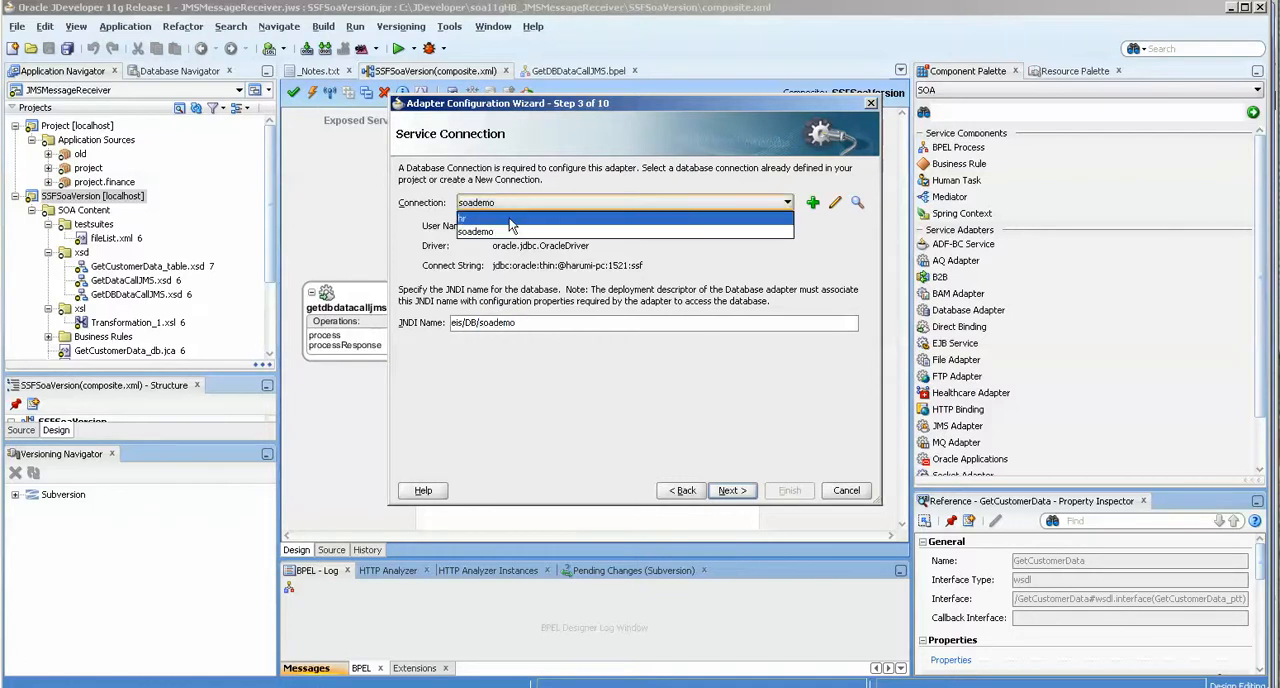
click(510, 219)
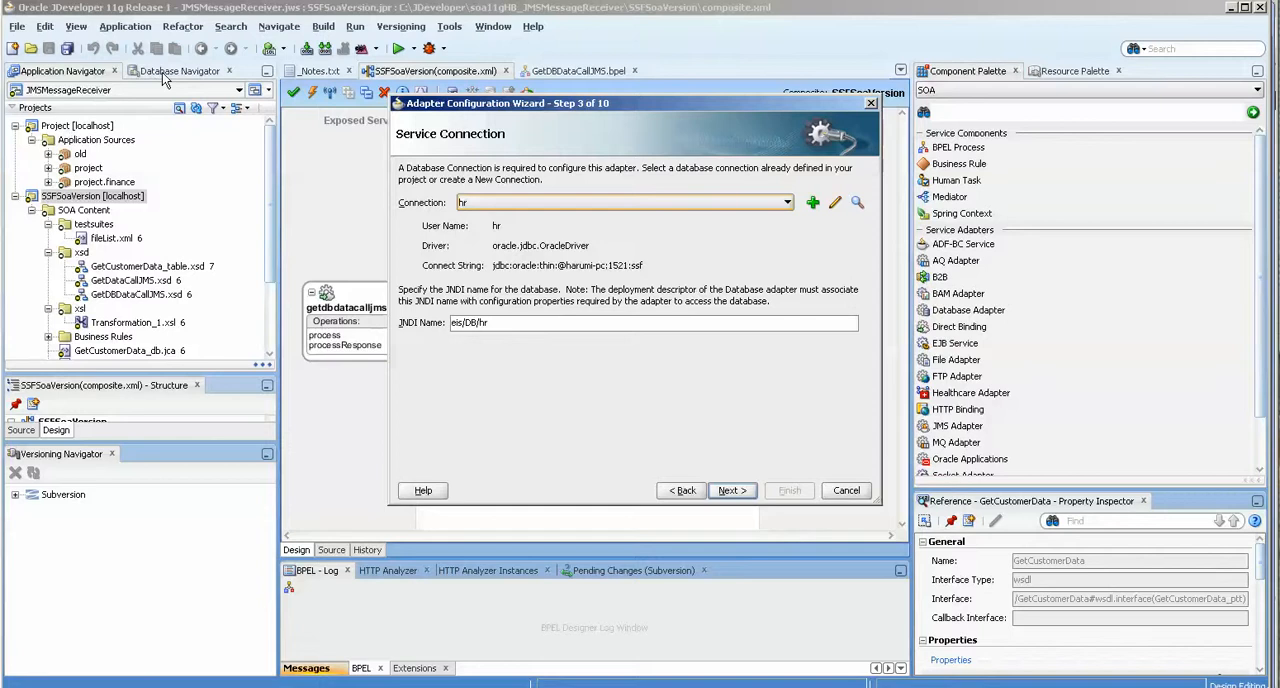
key(Tab)
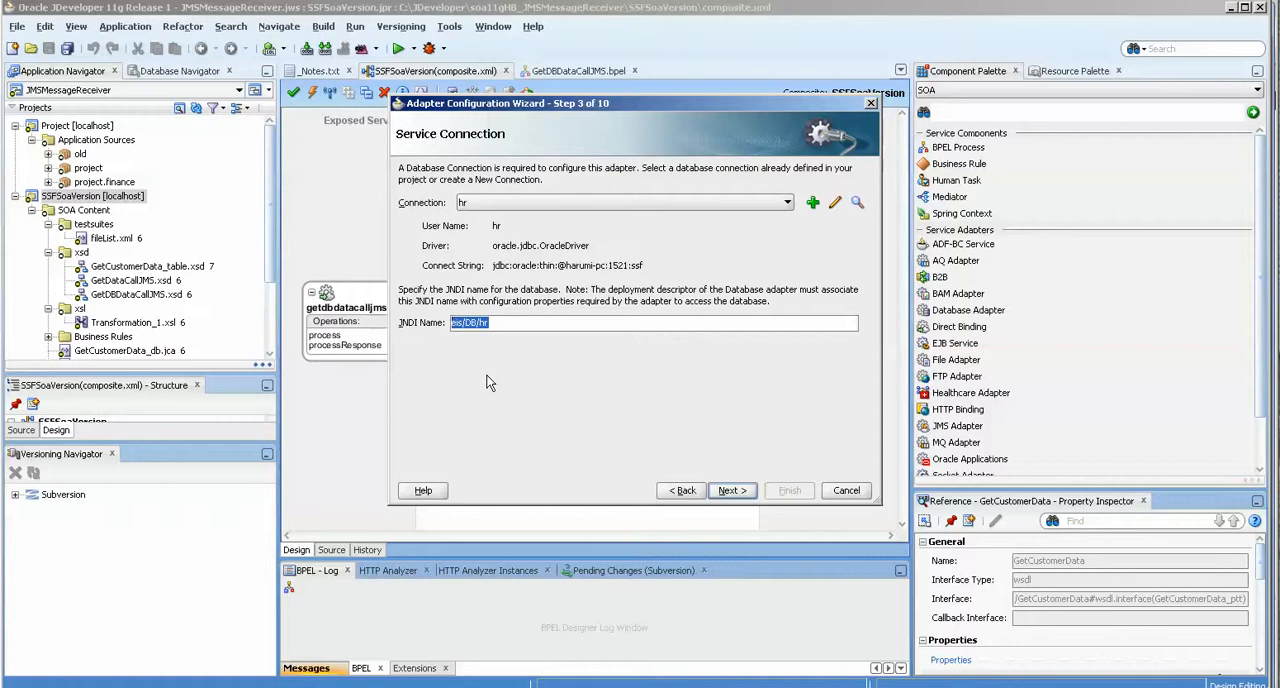
click(495, 203)
click(505, 232)
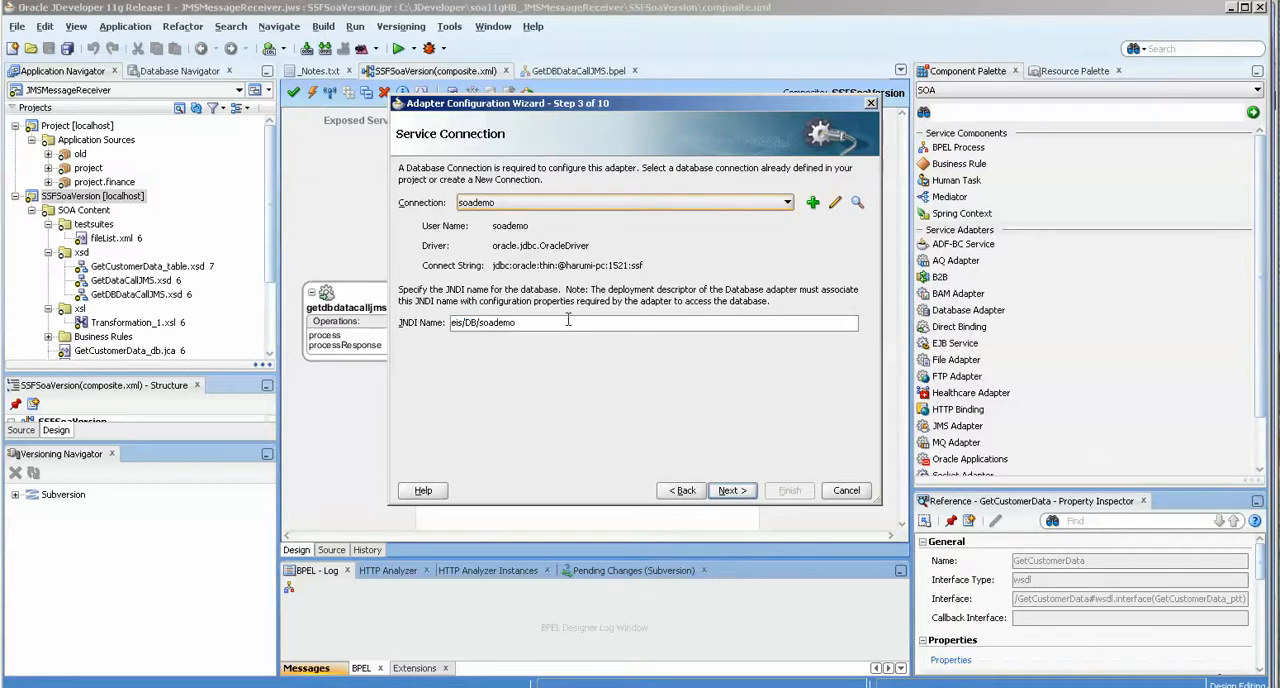
click(845, 491)
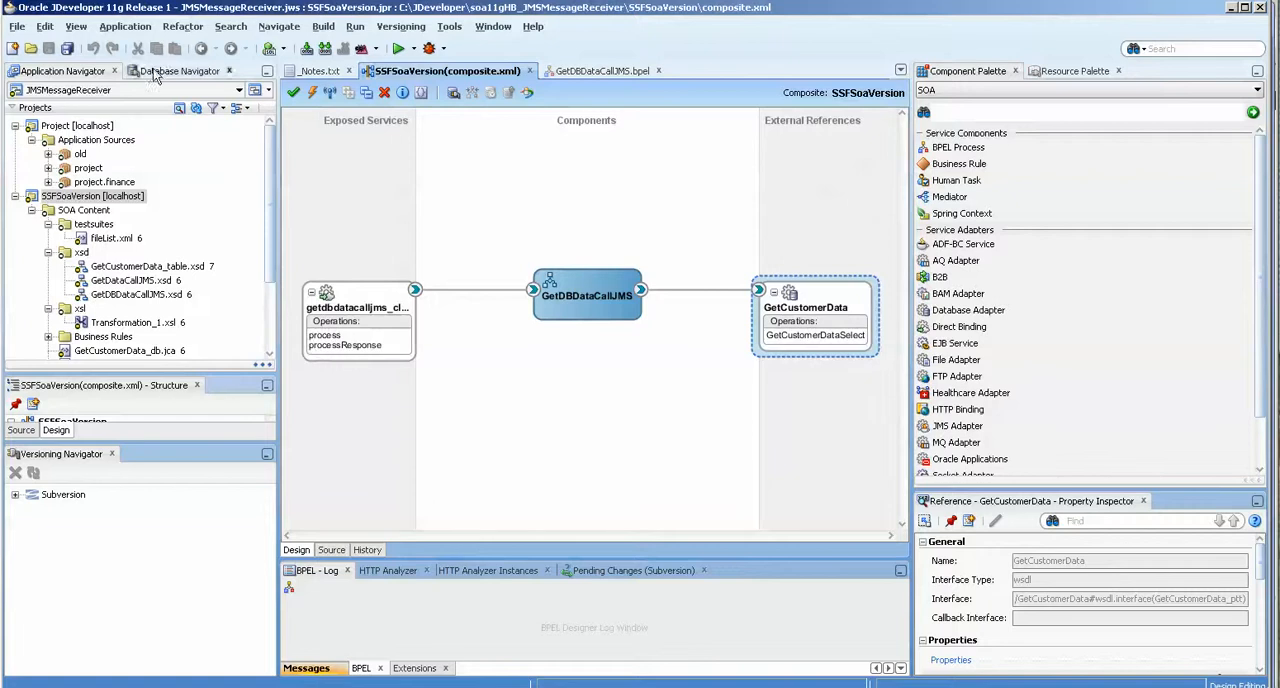
View the properties of the soademo database connection, close them unchanged, and return to the application's projects.
click(175, 71)
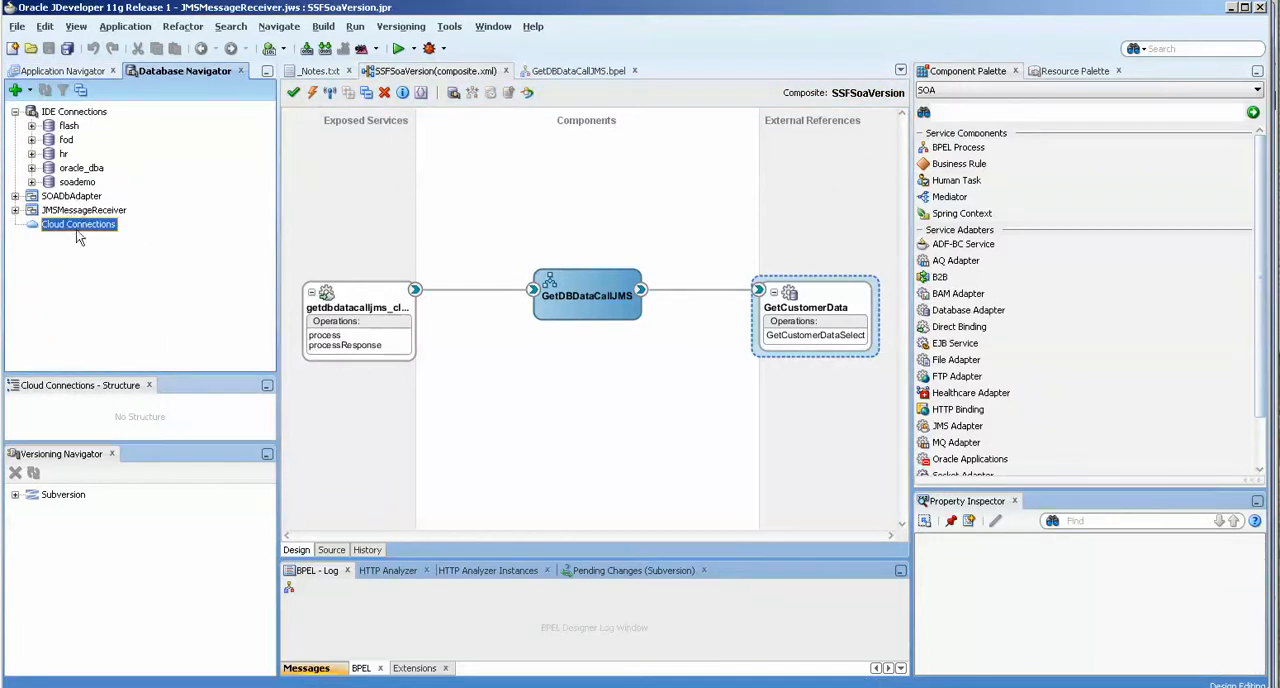
click(80, 184)
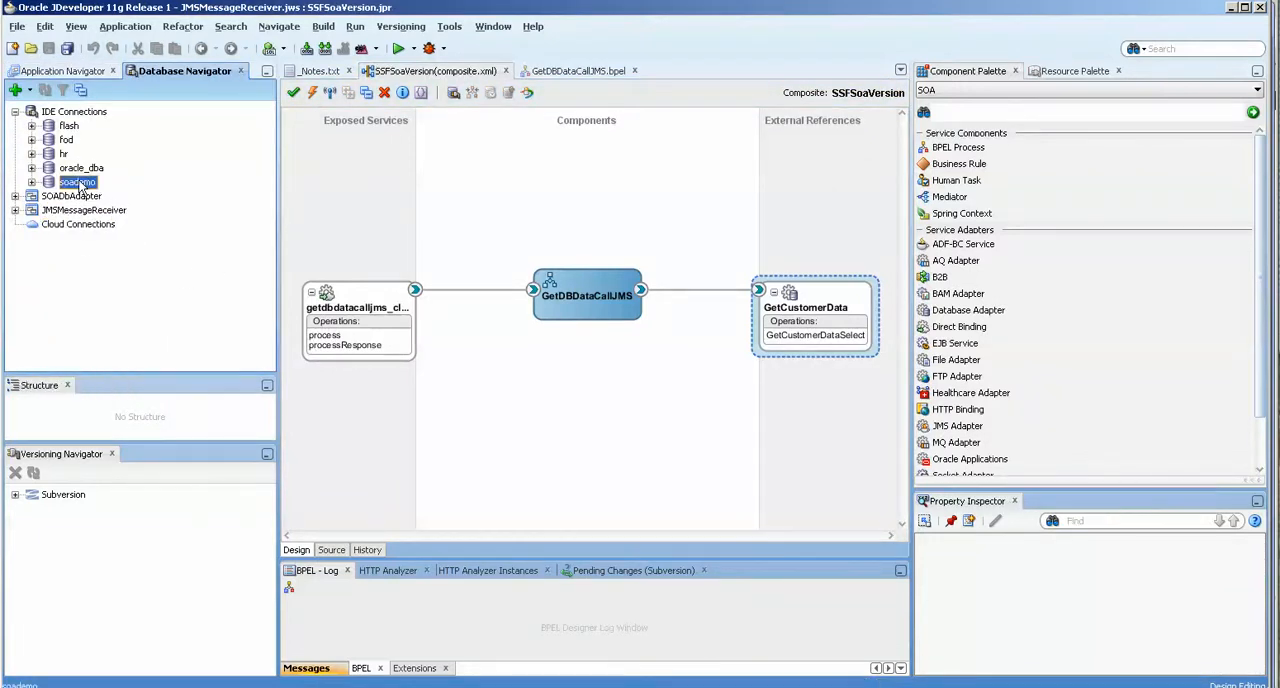
right_click(81, 186)
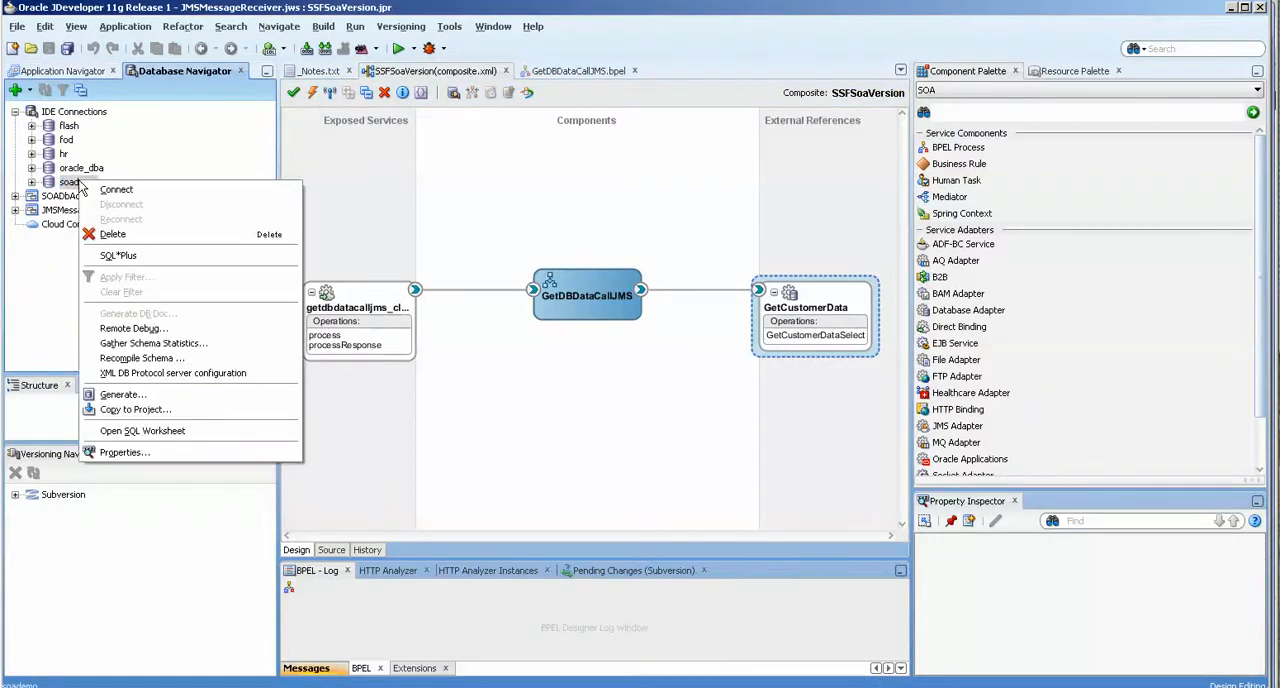
click(133, 455)
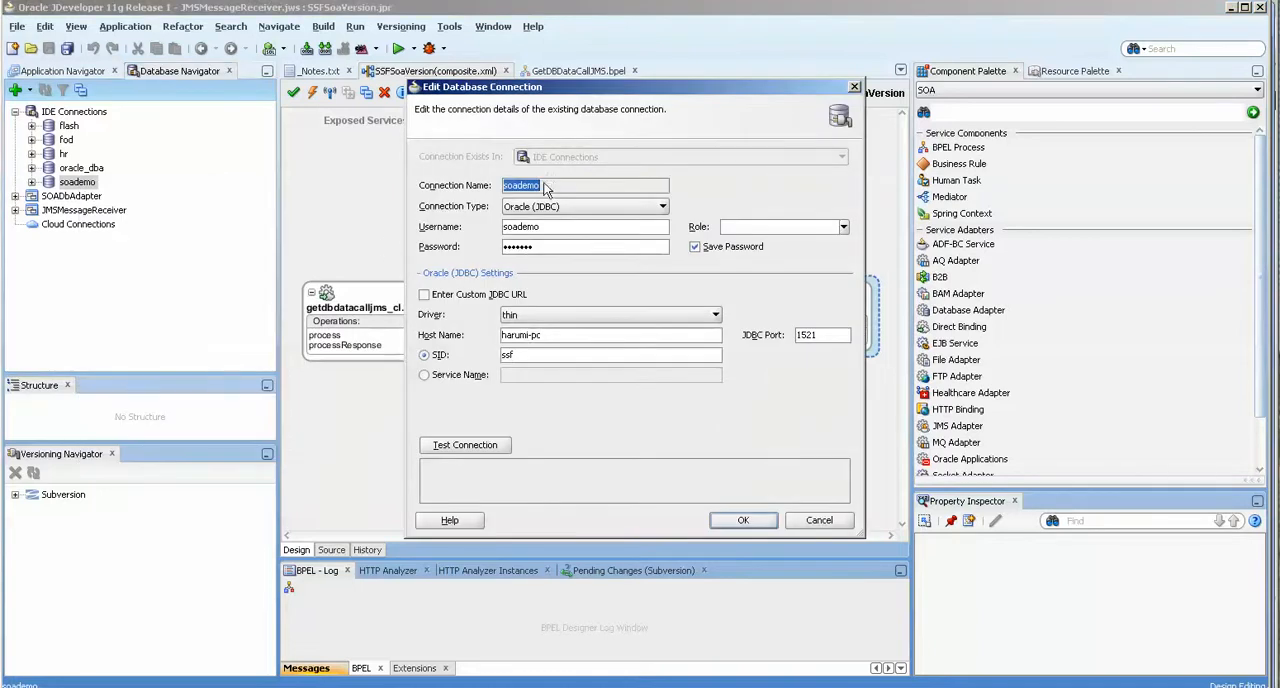
click(818, 521)
click(60, 71)
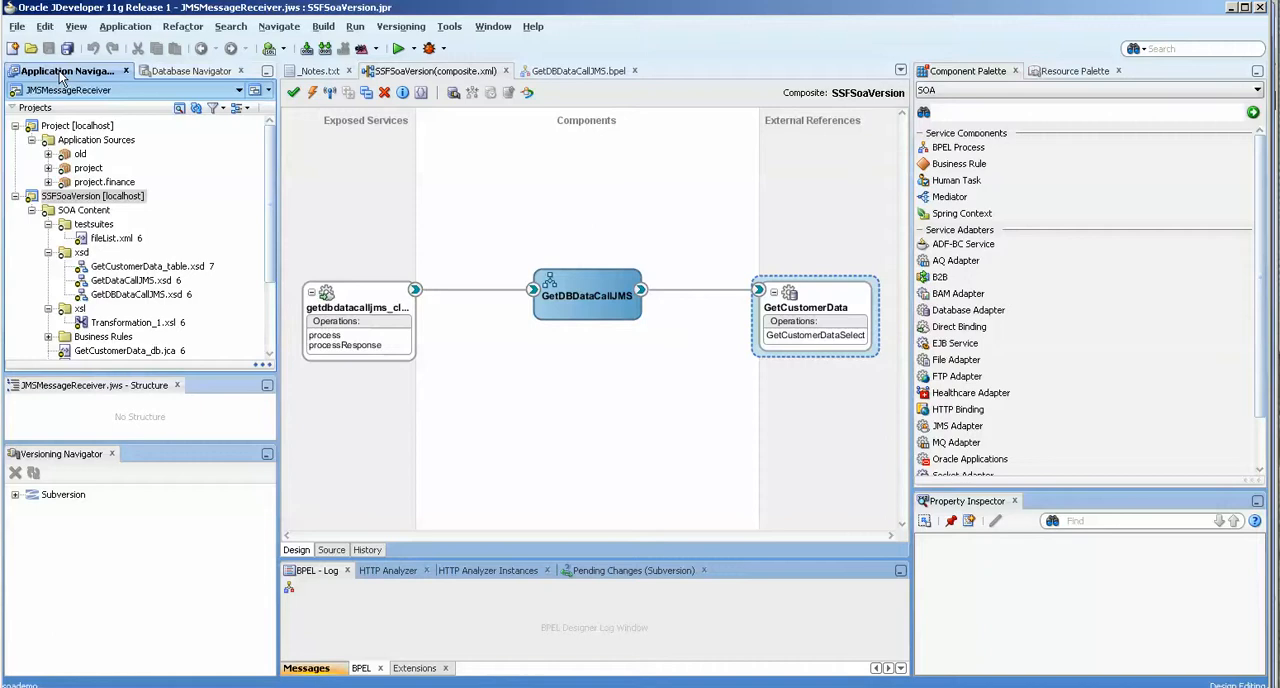
Reopen the GetCustomerData adapter configuration, check its service connection and JNDI name, and cancel it.
double_click(829, 337)
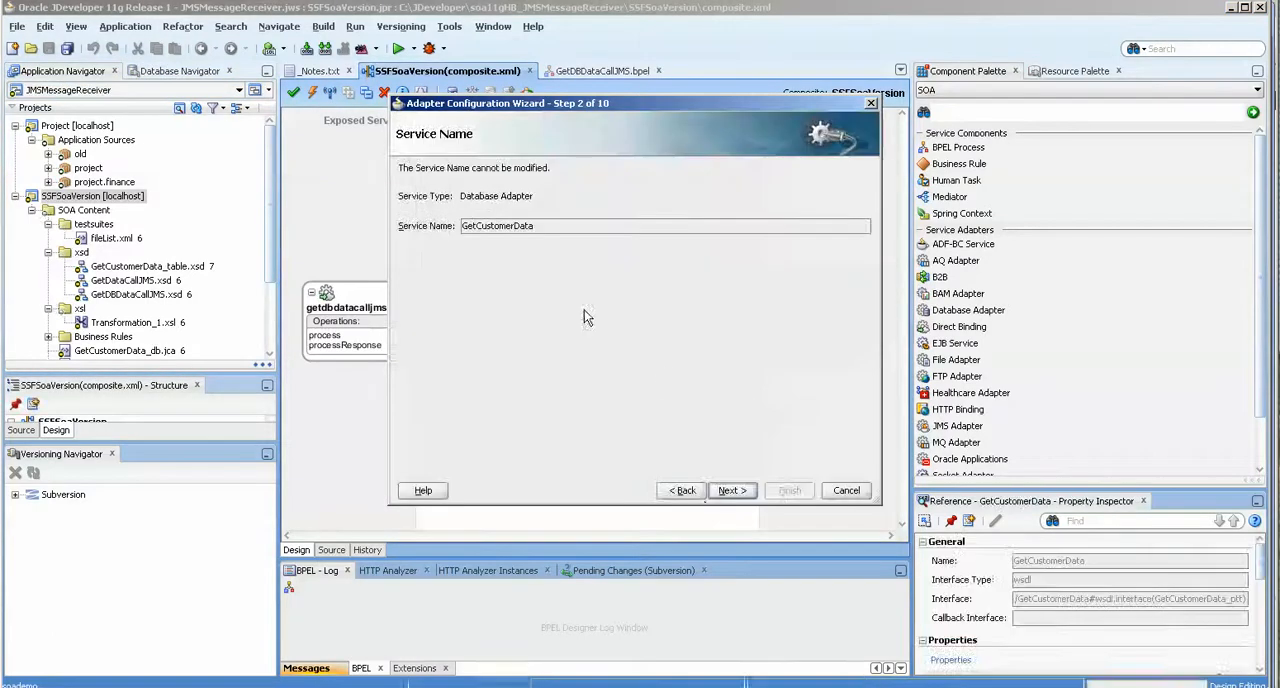
click(729, 489)
click(540, 204)
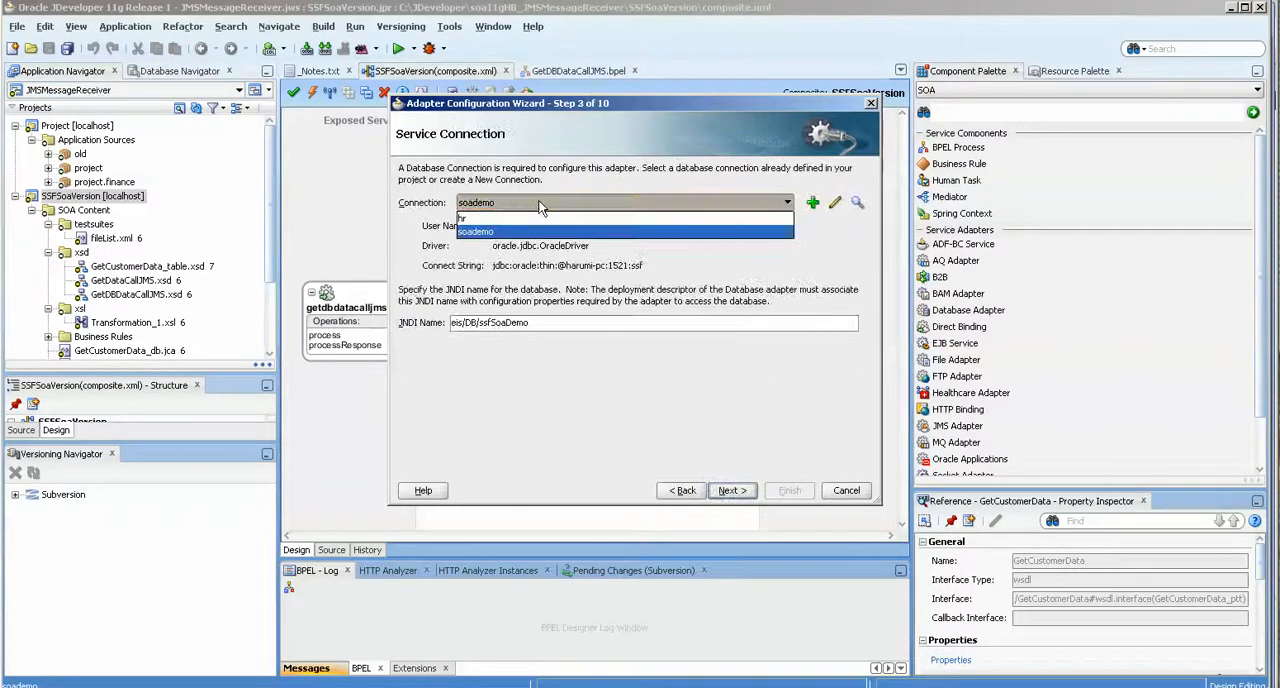
click(530, 324)
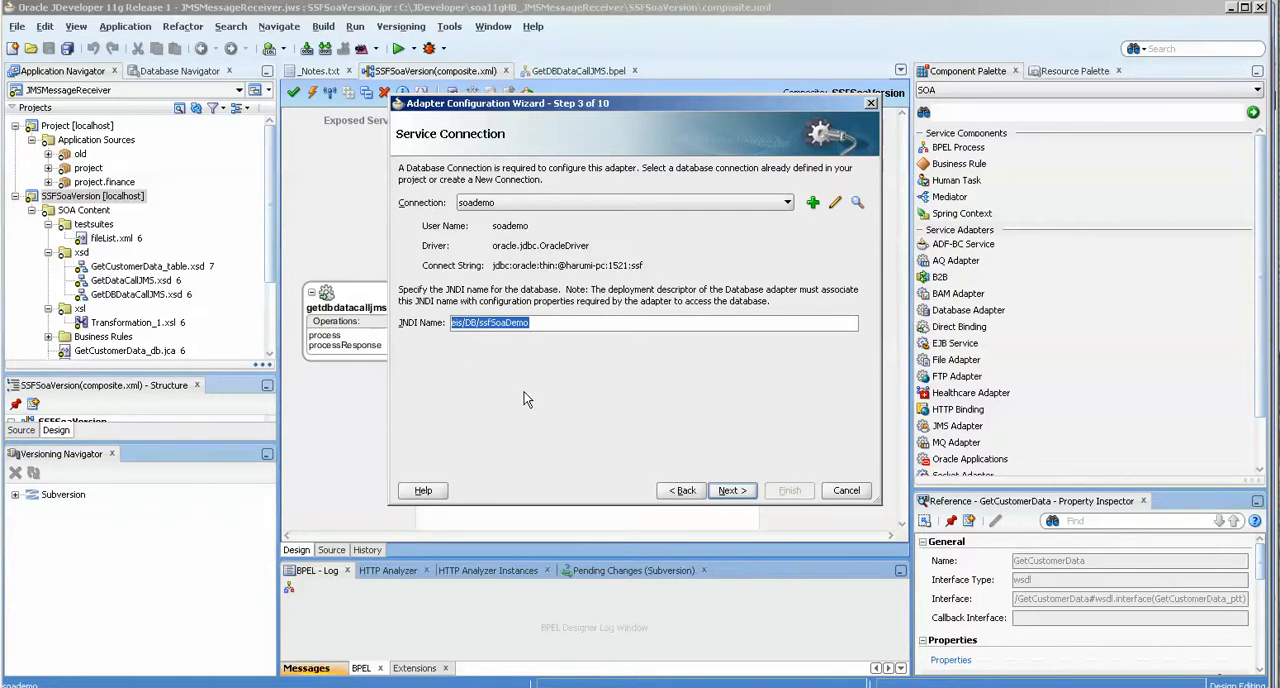
click(832, 492)
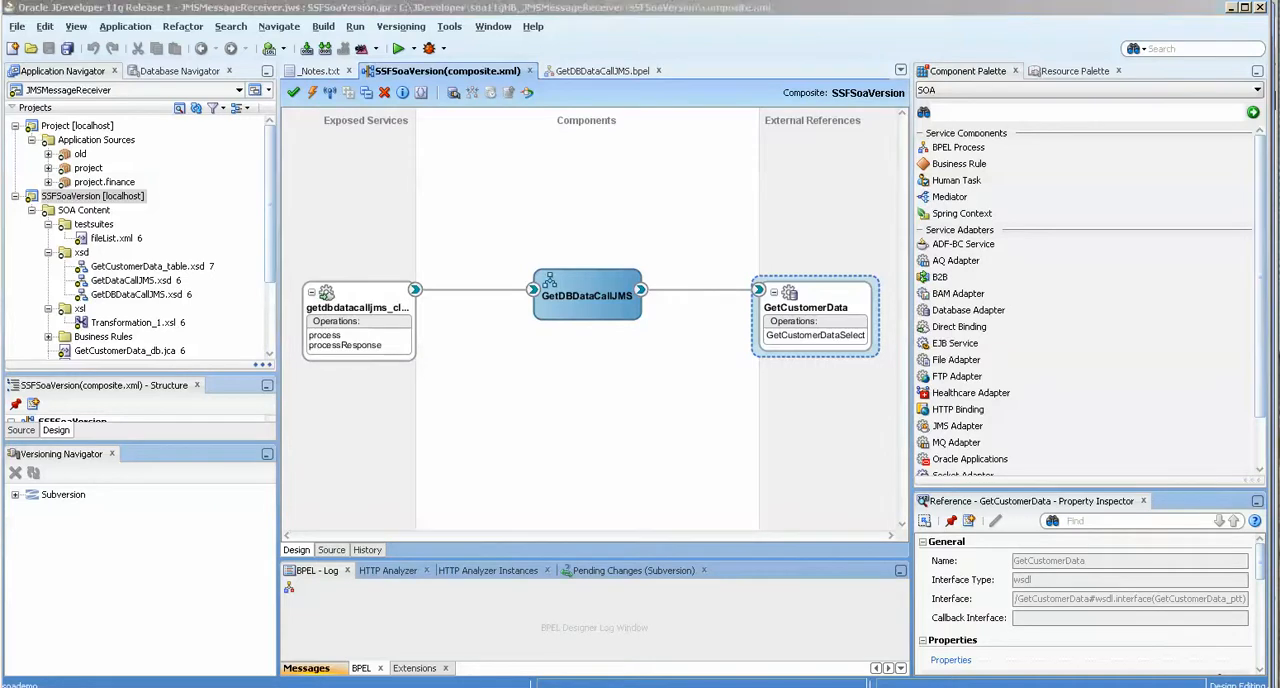
Switch to the WebLogic console in Internet Explorer and review the names and JNDI names of the JDBC data sources.
click(325, 686)
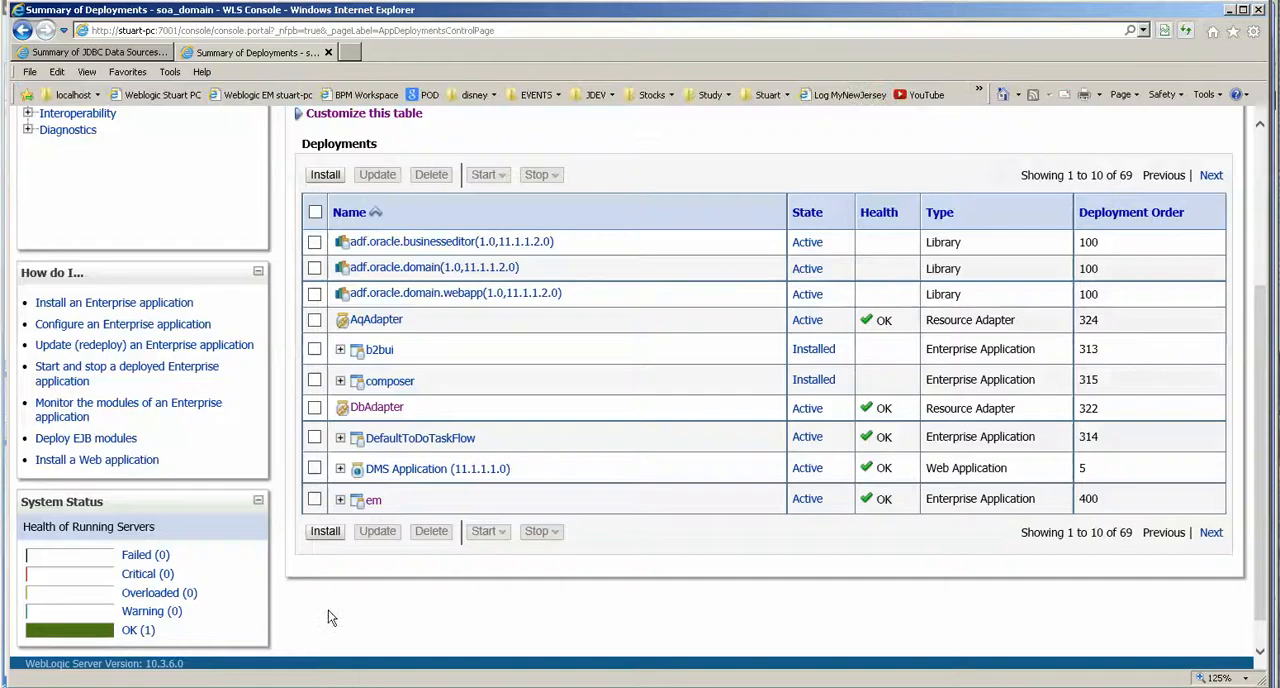
click(102, 54)
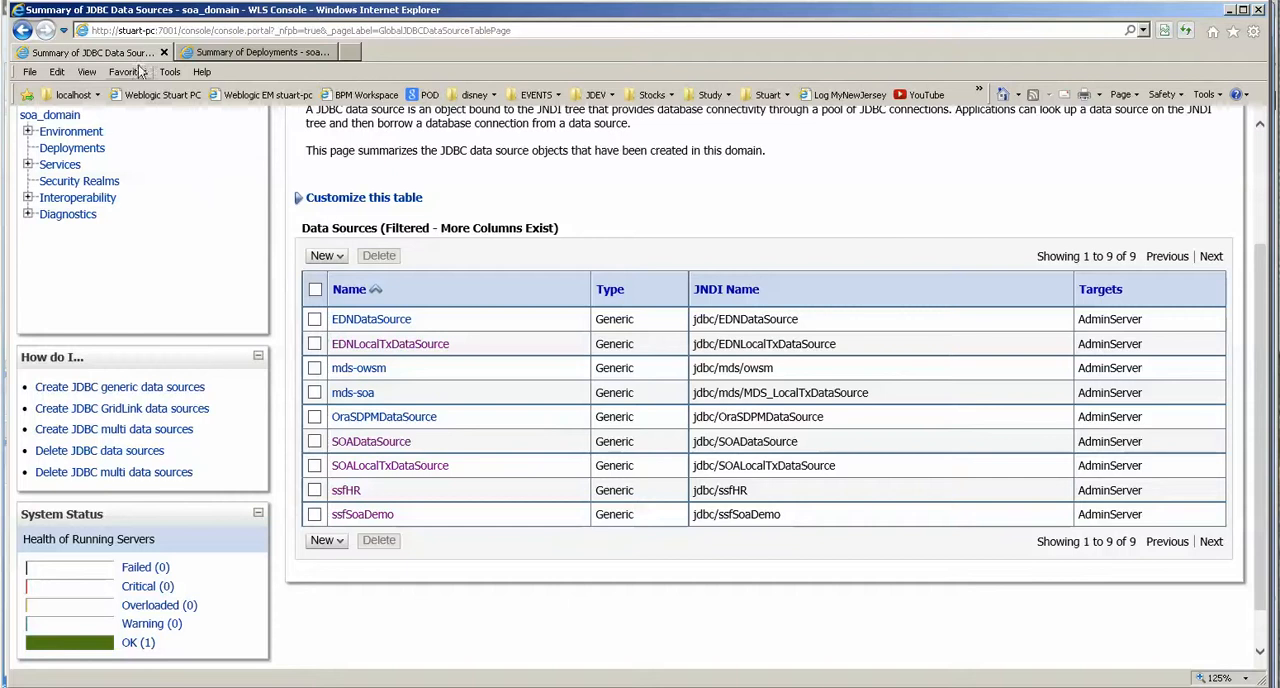
key(ctrl+Tab)
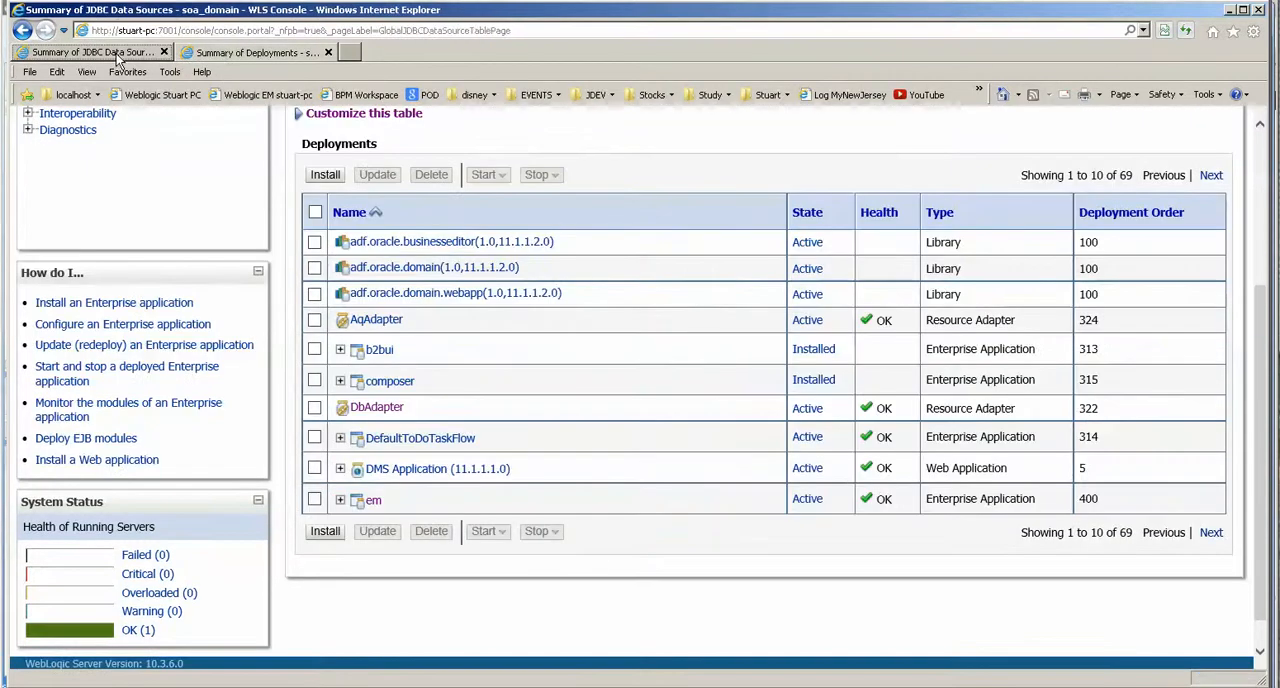
click(118, 56)
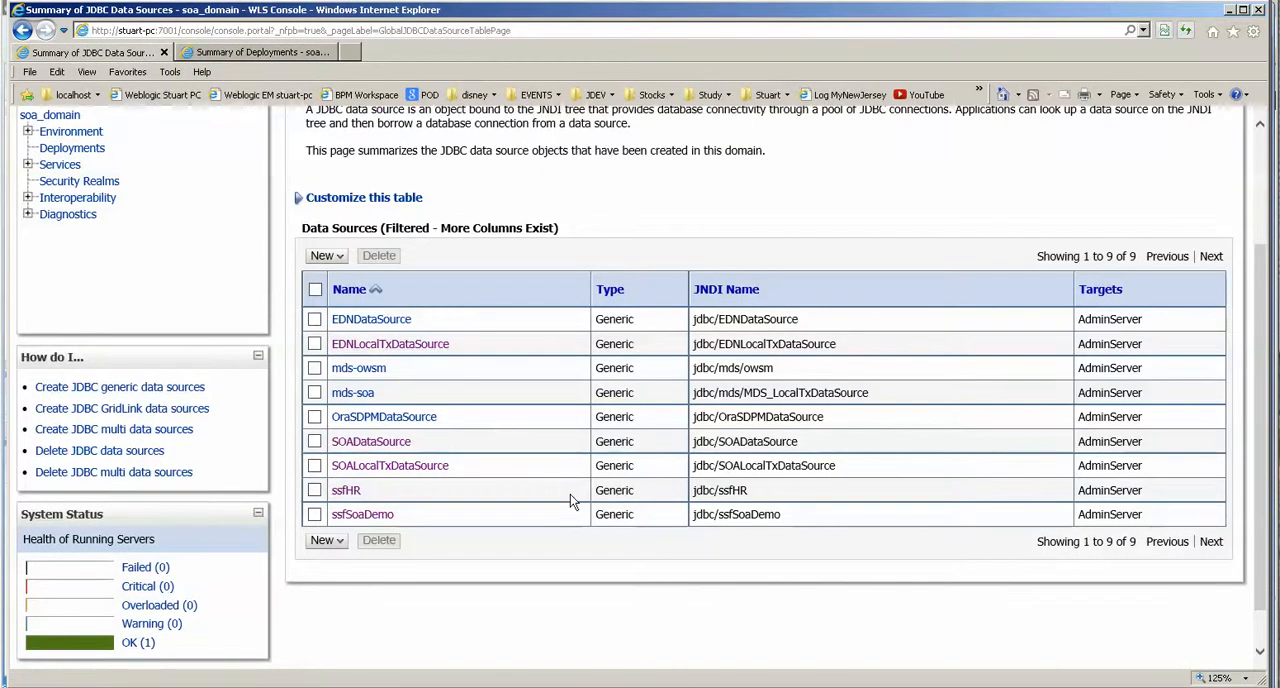
scroll(570, 500, up, 2)
scroll(570, 500, down, 1)
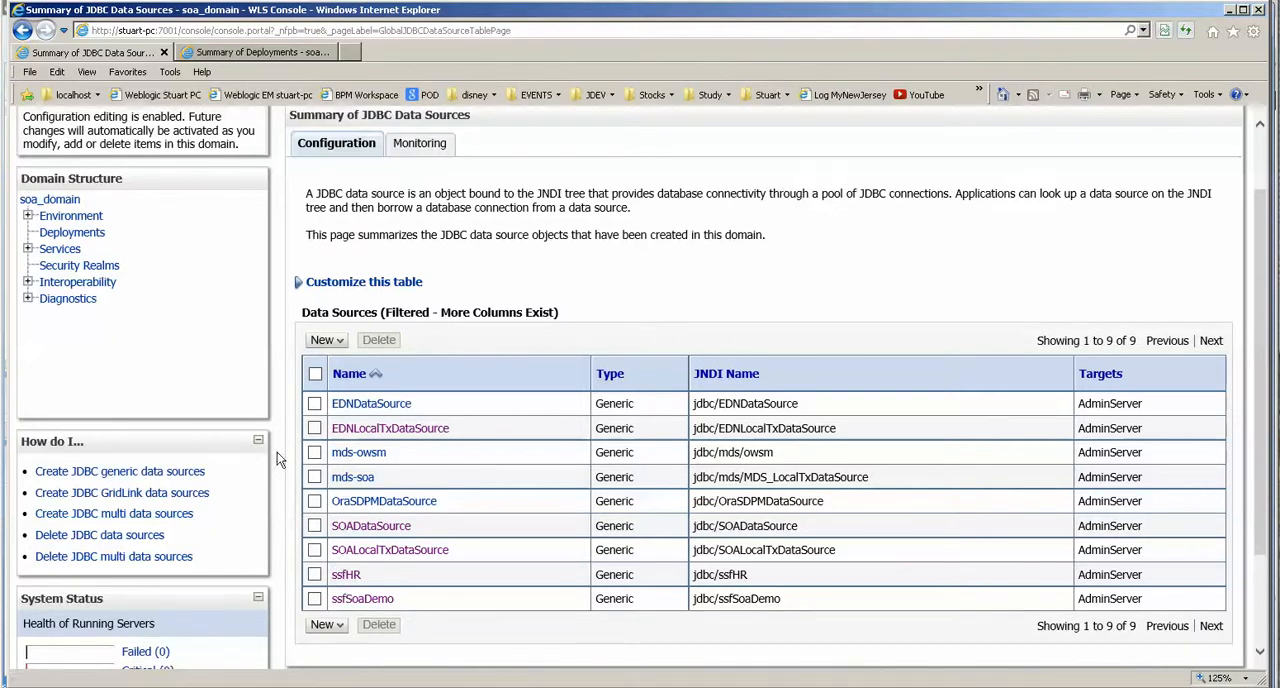
scroll(372, 340, up, 2)
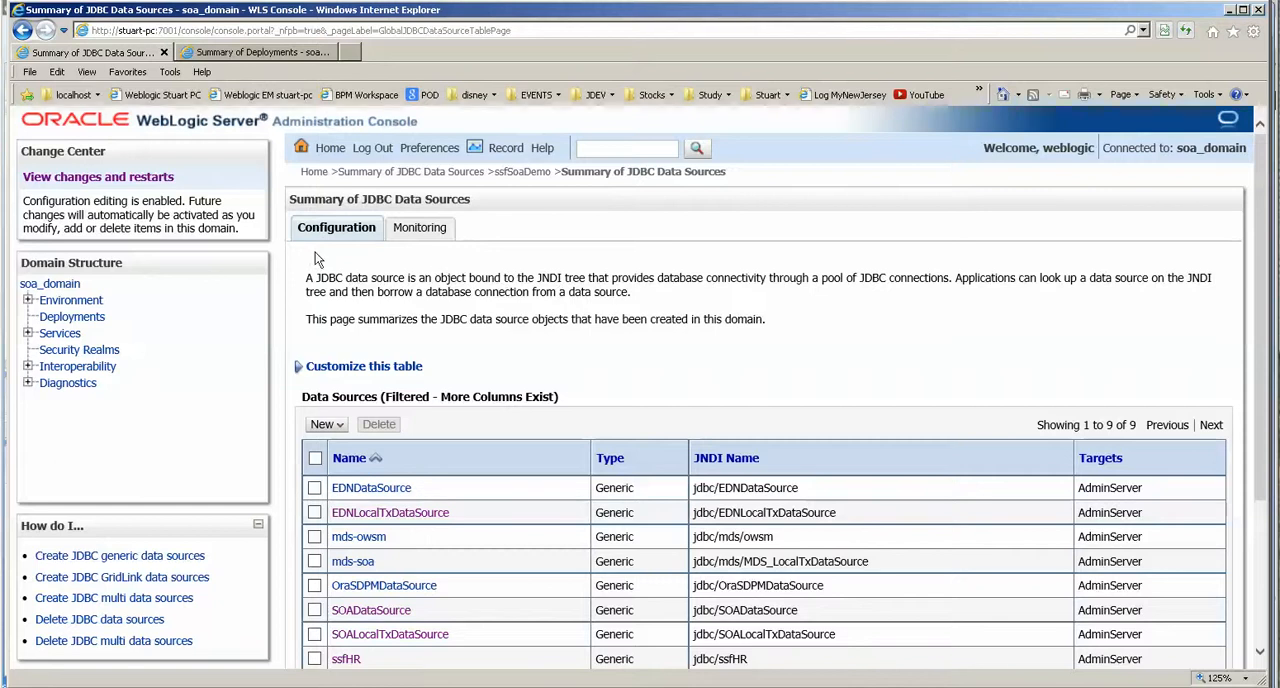
Open the outbound connection pools in the DbAdapter deployment's configuration.
click(262, 52)
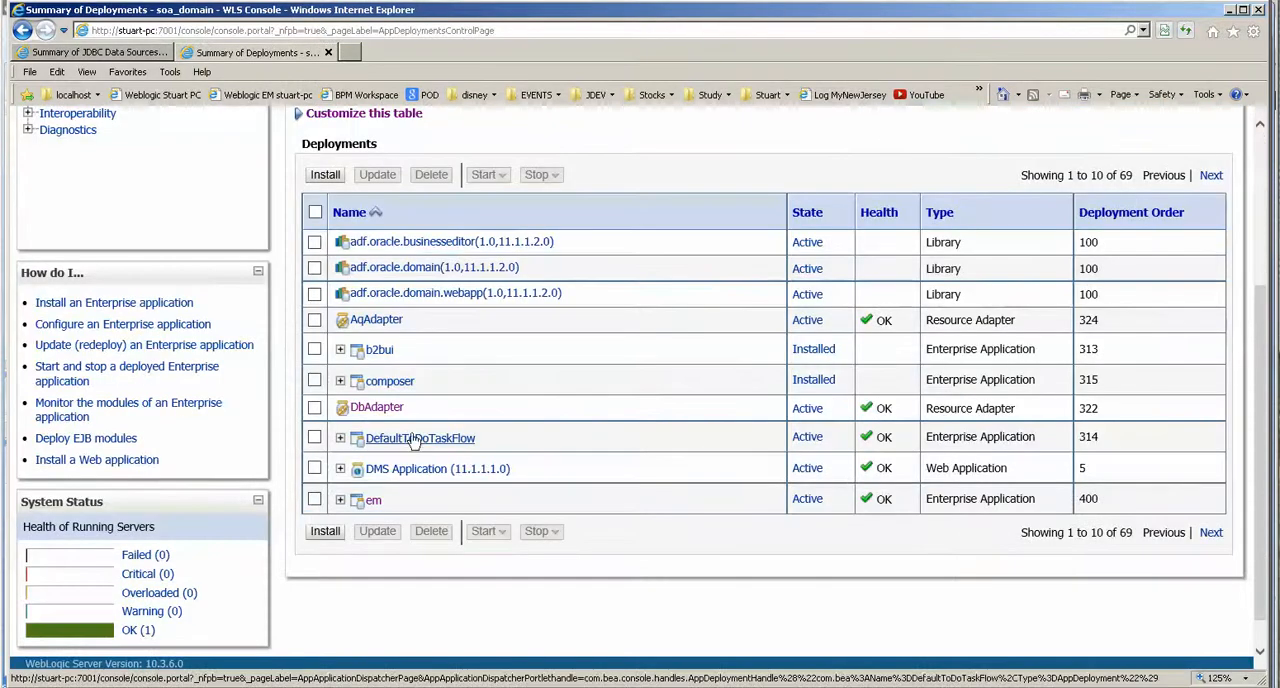
click(378, 408)
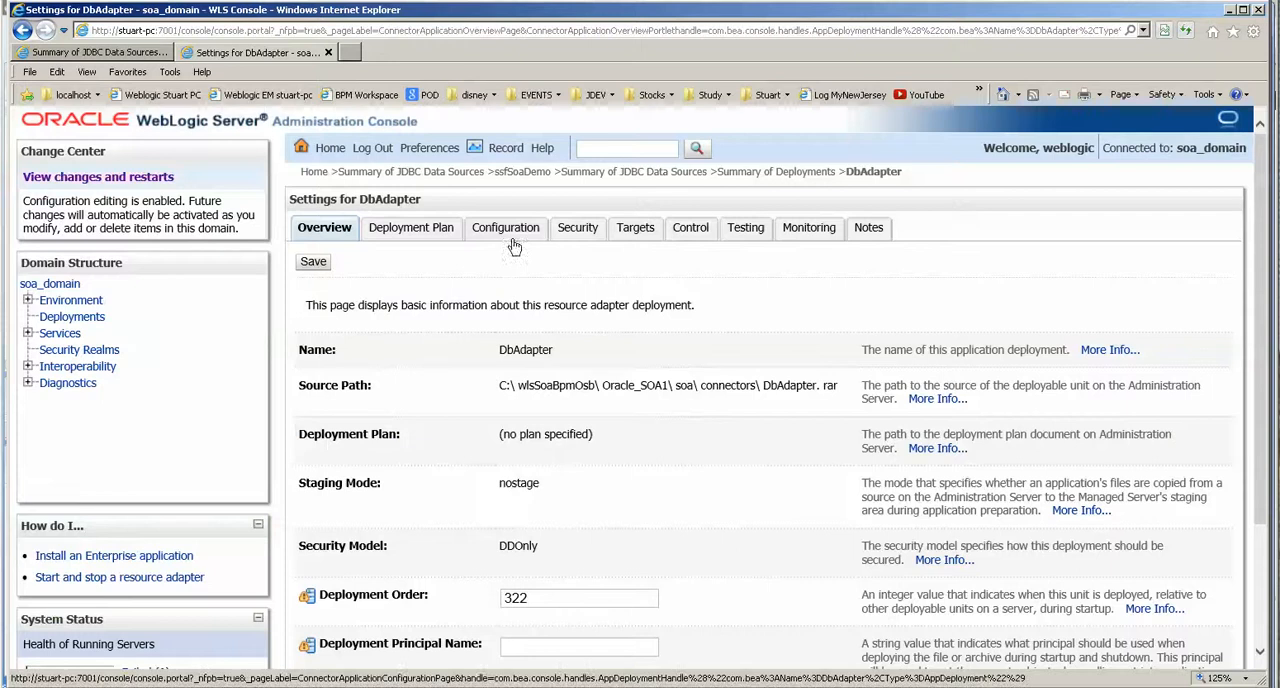
click(511, 236)
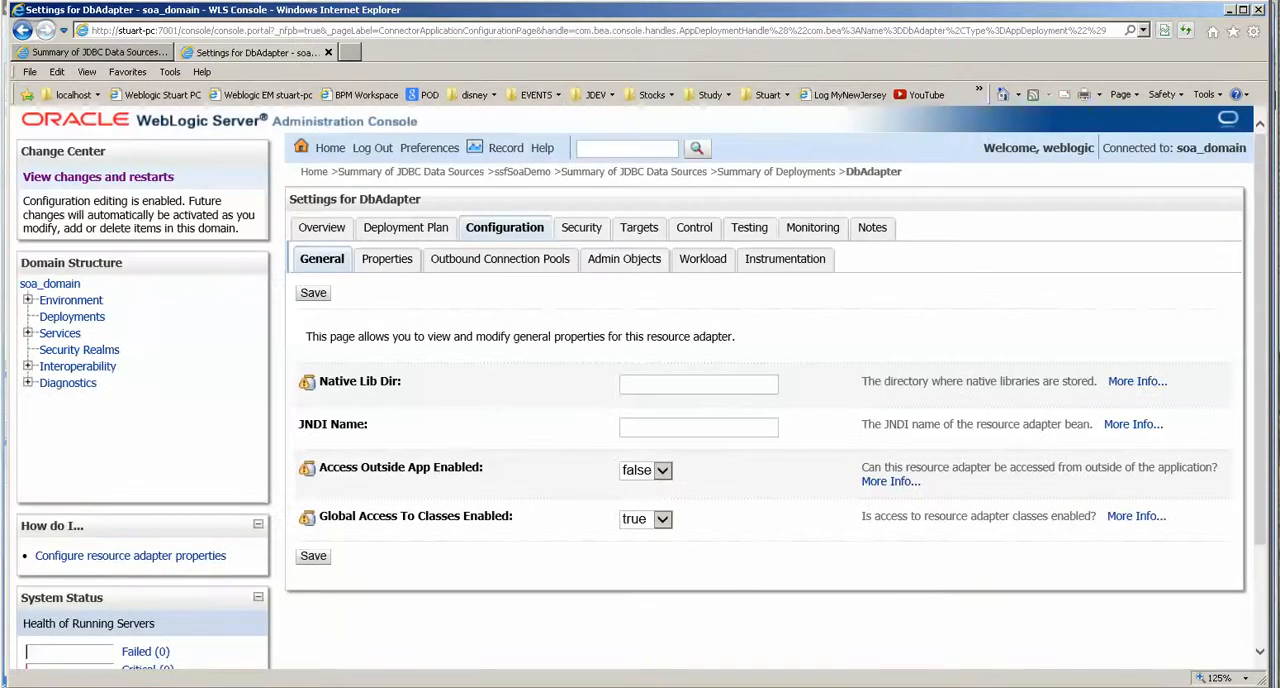
click(500, 260)
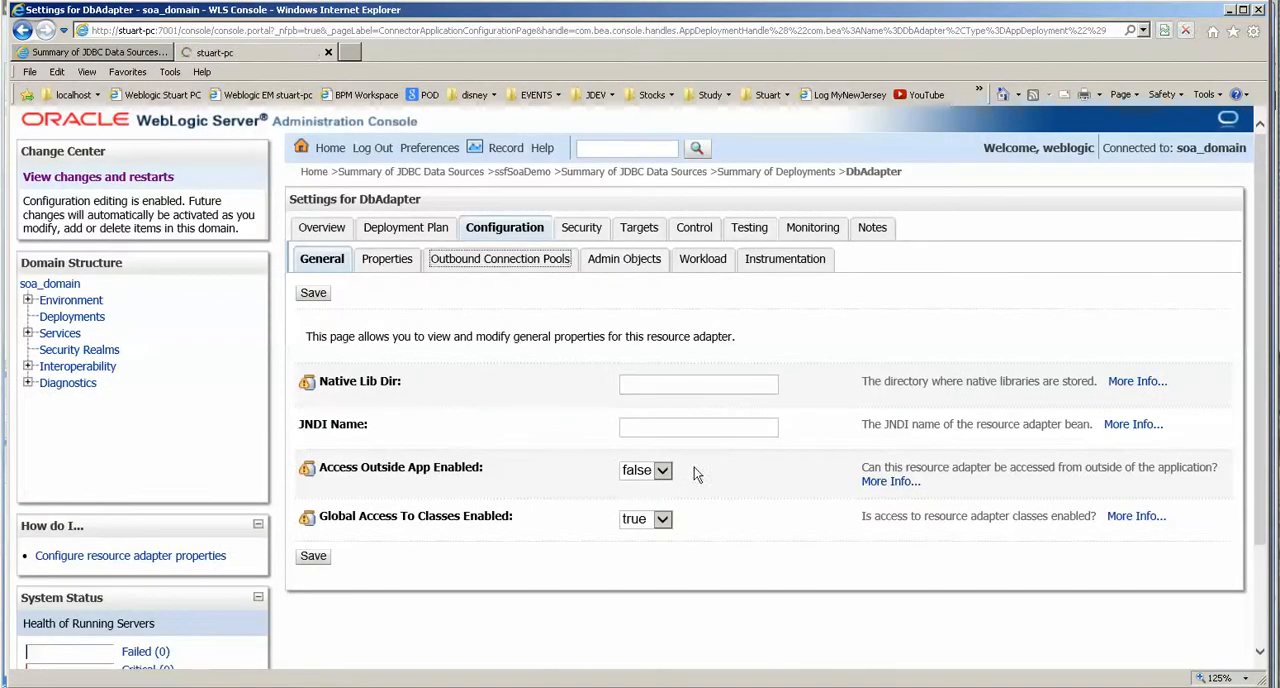
scroll(640, 480, down, 2)
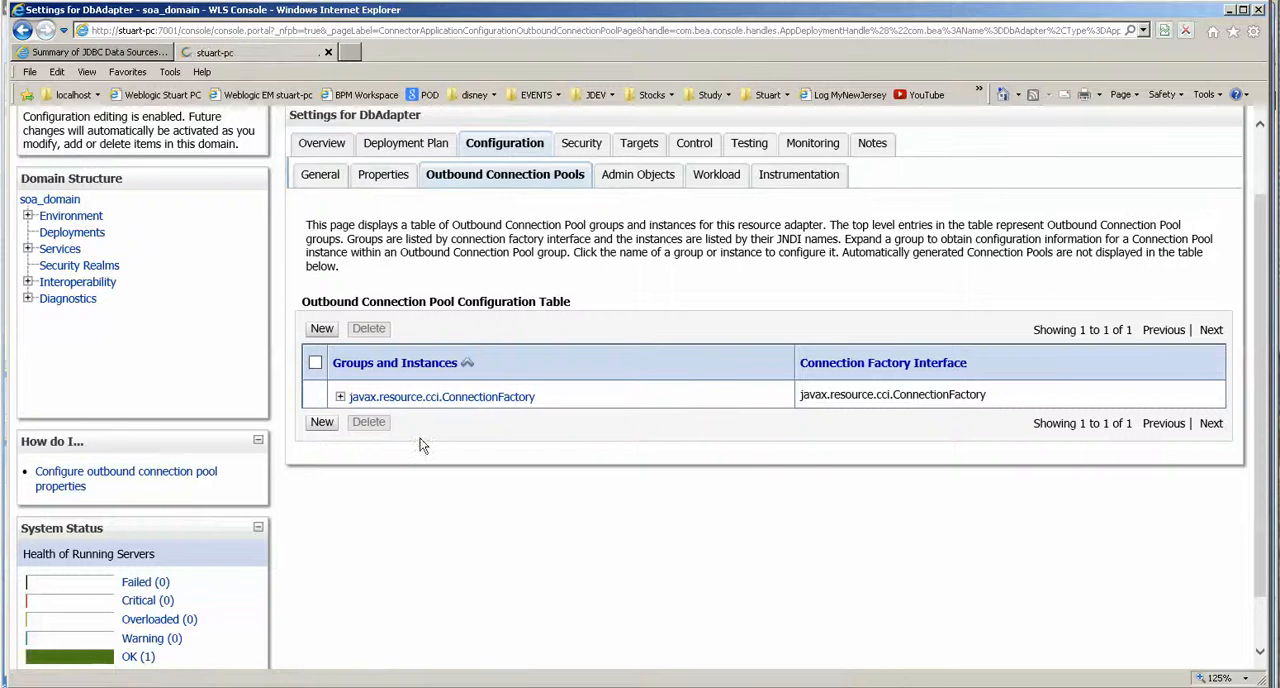
Start a new outbound connection in the javax.resource.cci.ConnectionFactory group.
scroll(470, 466, down, 3)
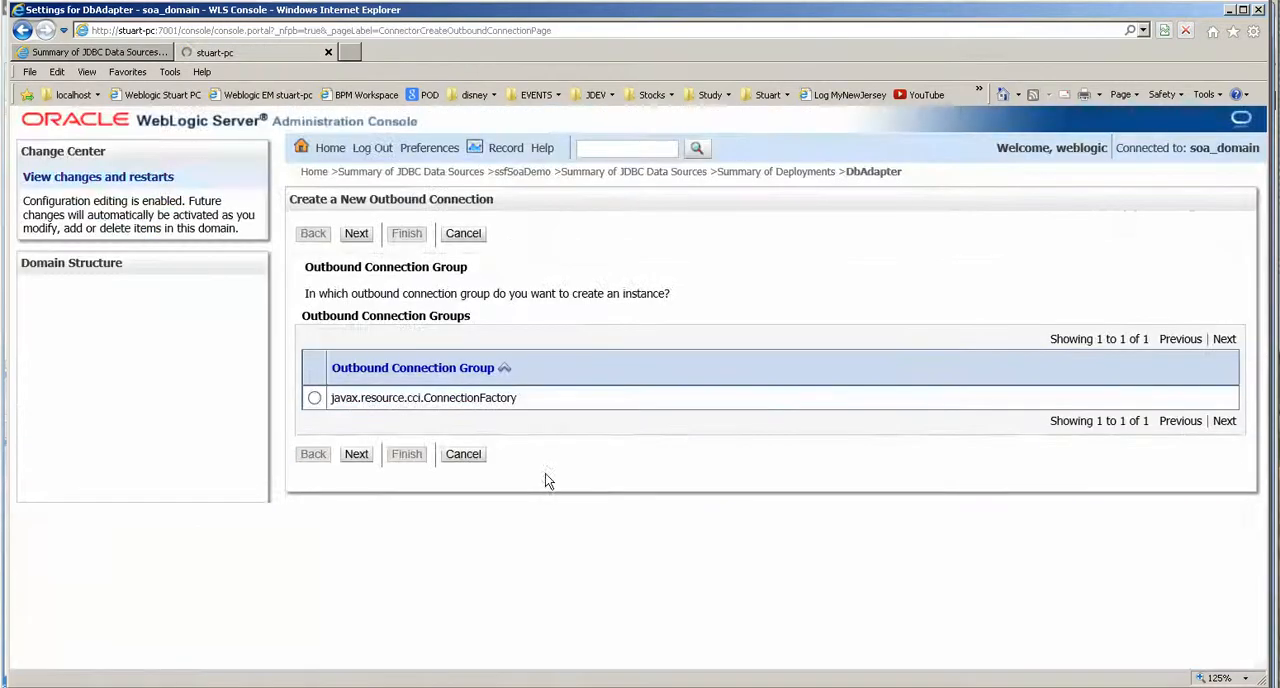
click(314, 398)
click(358, 457)
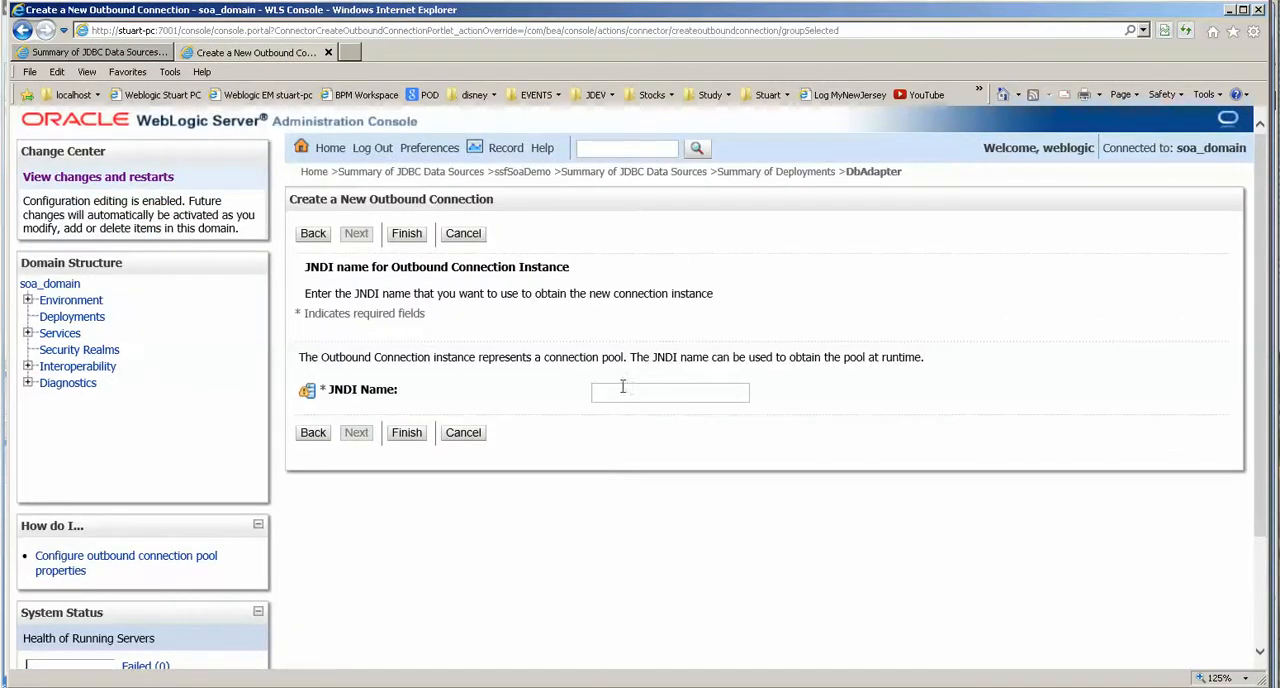
Copy the hr JNDI name from the notes in Chrome and create the outbound connection in WebLogic with JNDI name eis/DB/hr.
key(alt+Tab)
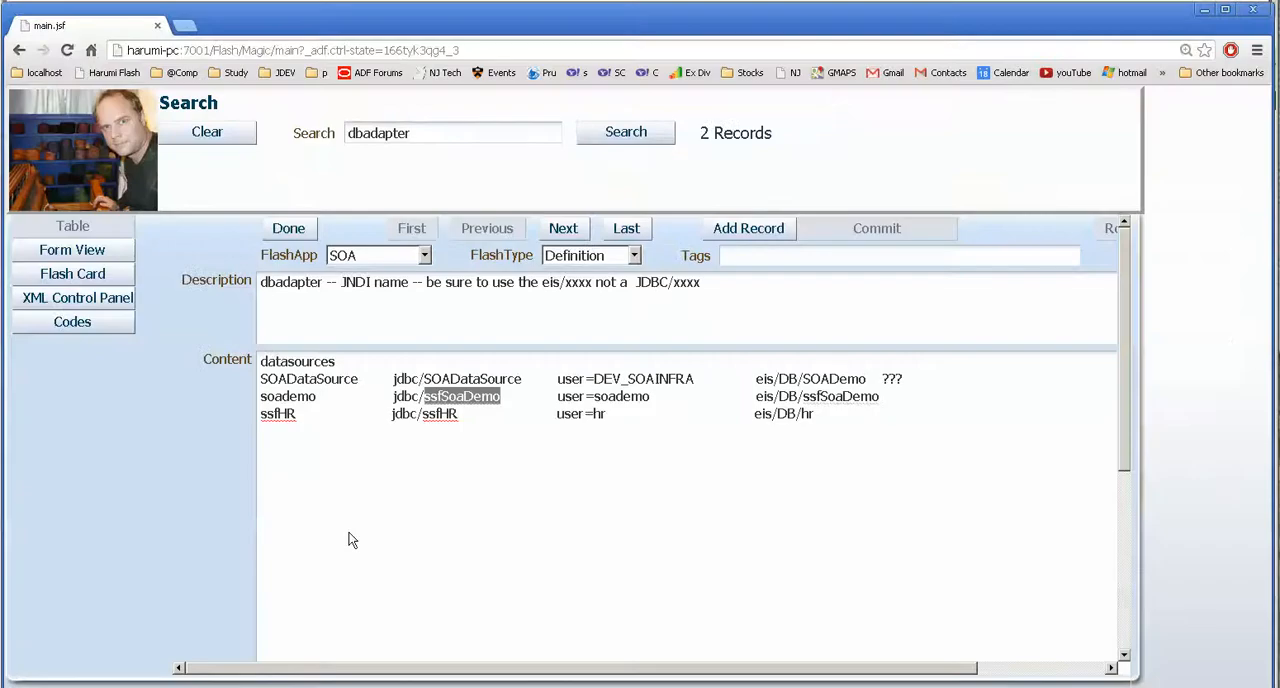
click(552, 453)
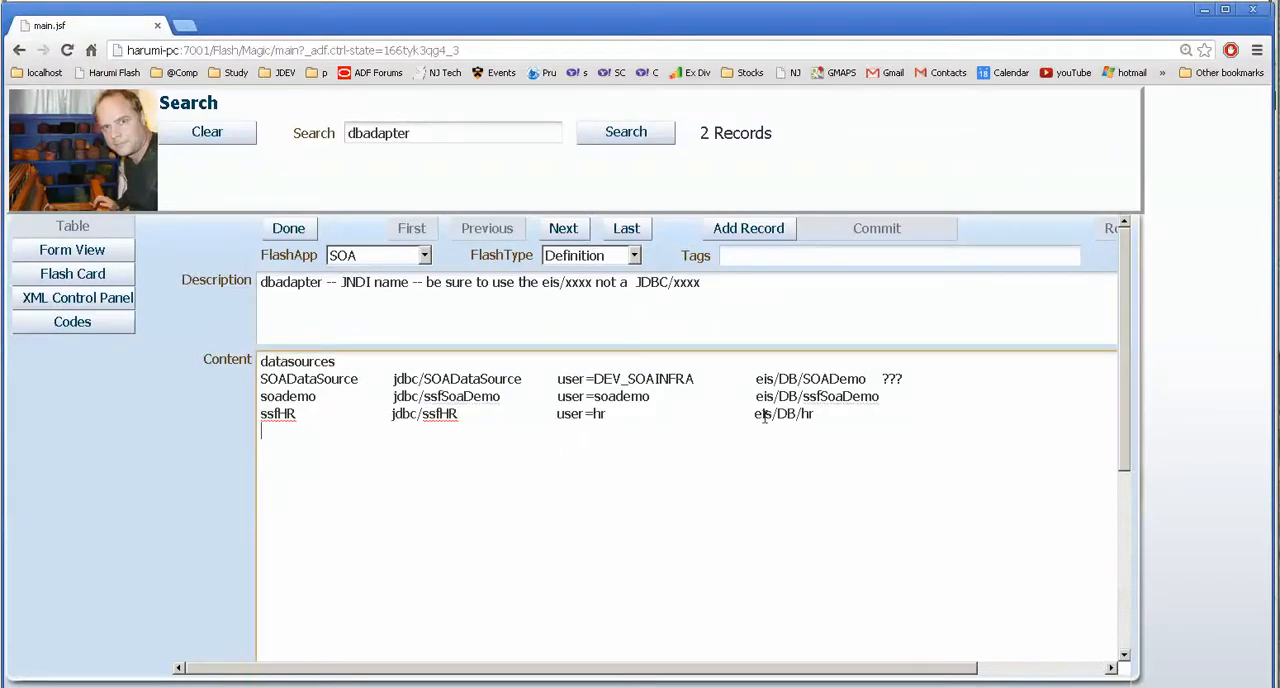
drag(756, 413, 844, 417)
key(ctrl+c)
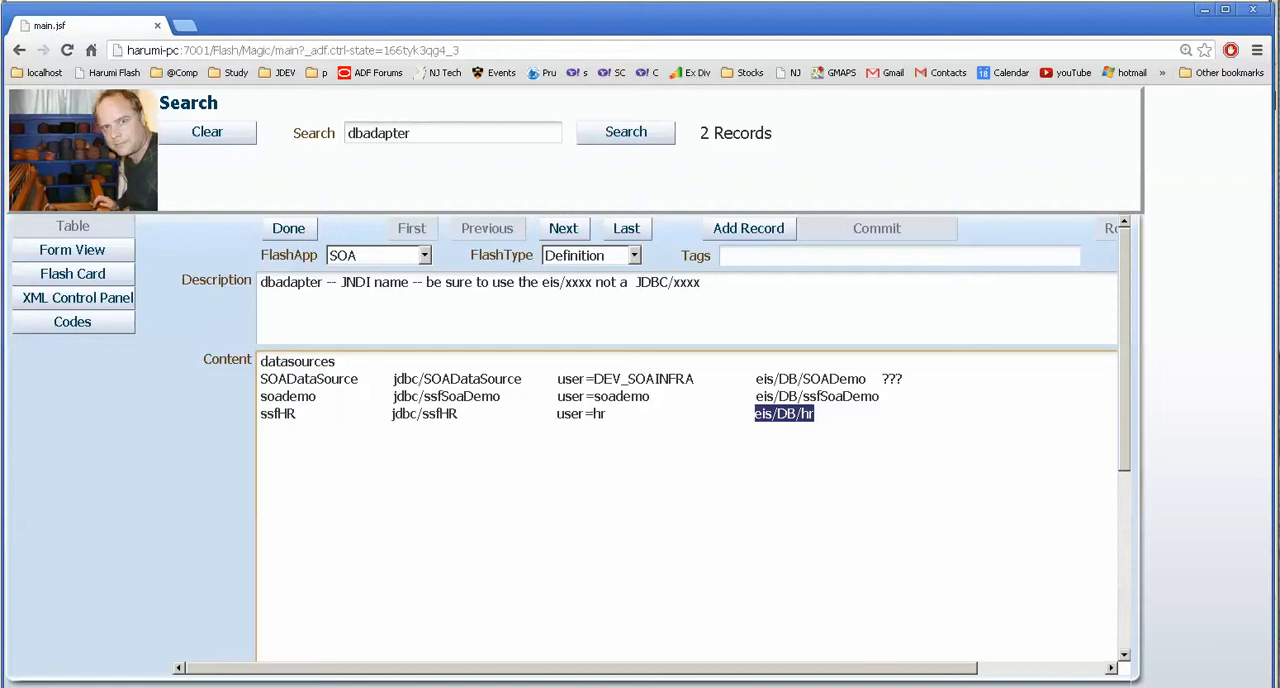
key(alt+Tab)
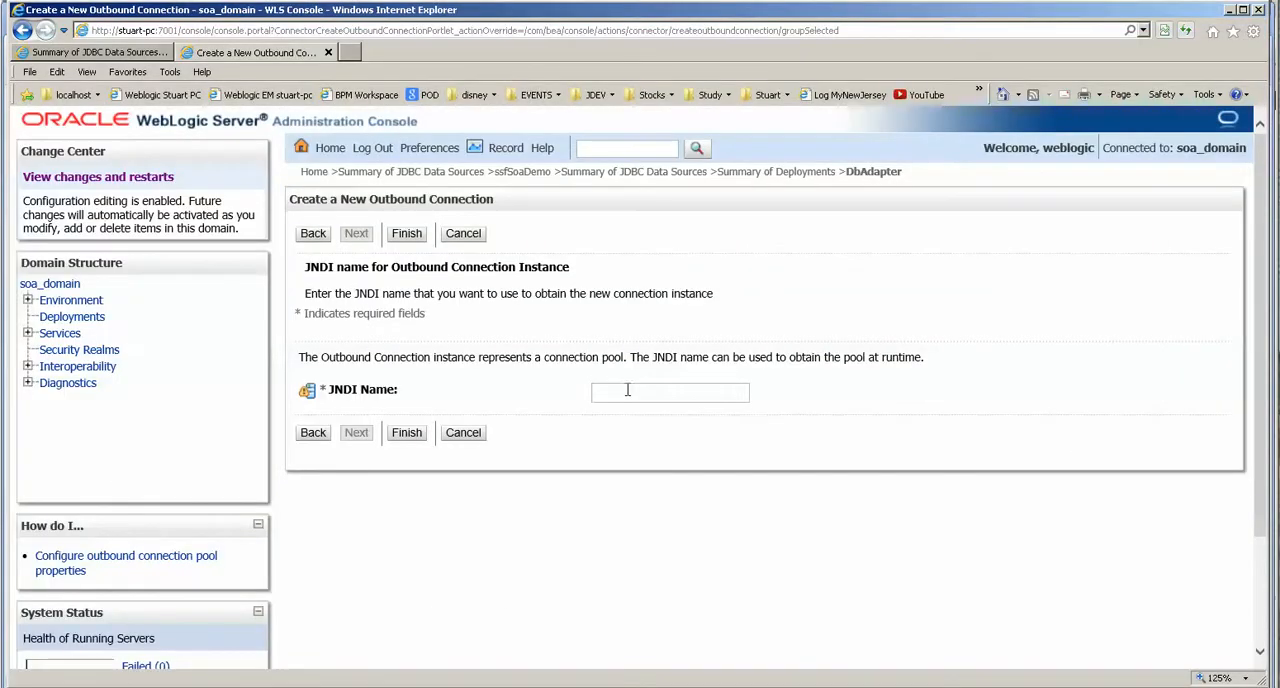
click(628, 392)
key(ctrl+v)
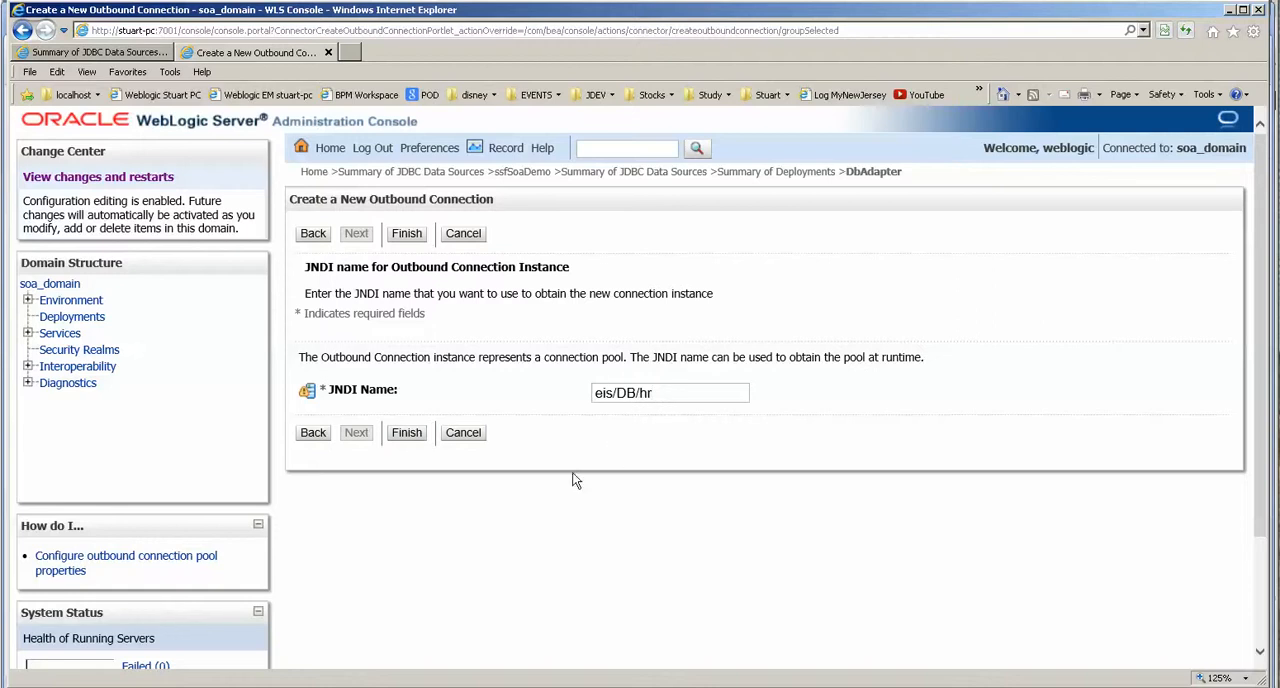
click(407, 433)
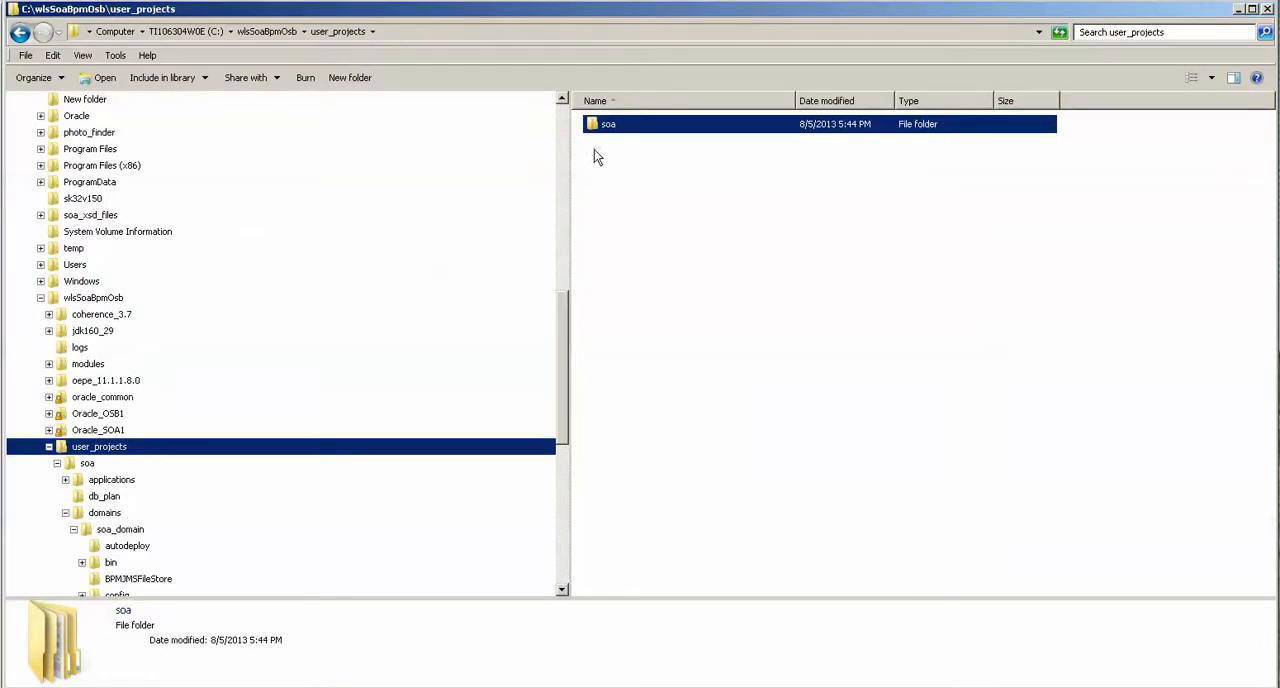
Open the db_plan folder inside user_projects\soa in Windows Explorer and copy its path.
double_click(607, 127)
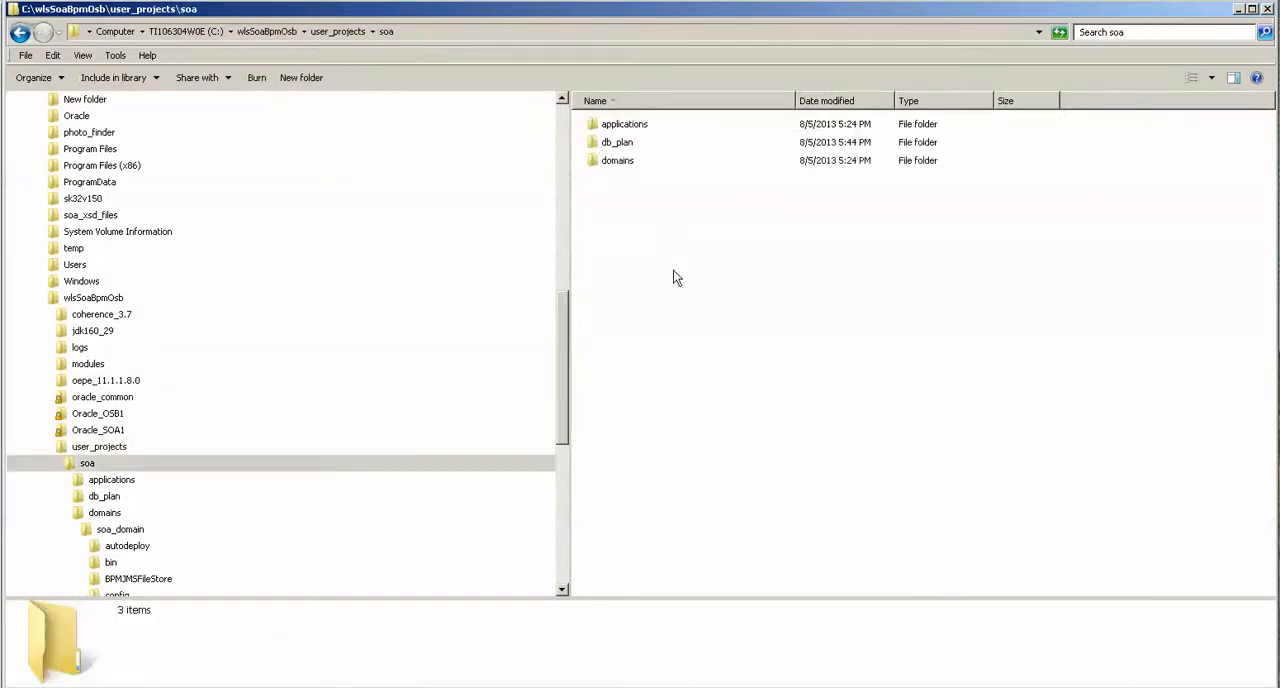
click(614, 161)
double_click(615, 142)
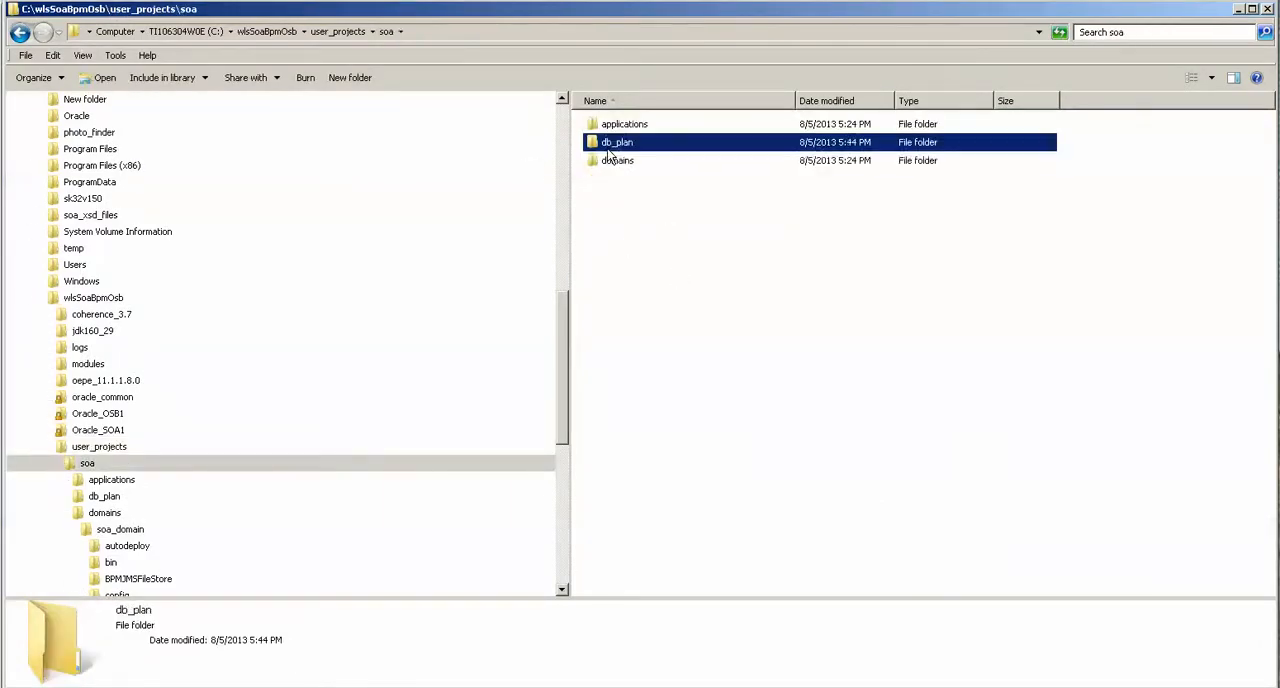
click(461, 35)
key(ctrl+c)
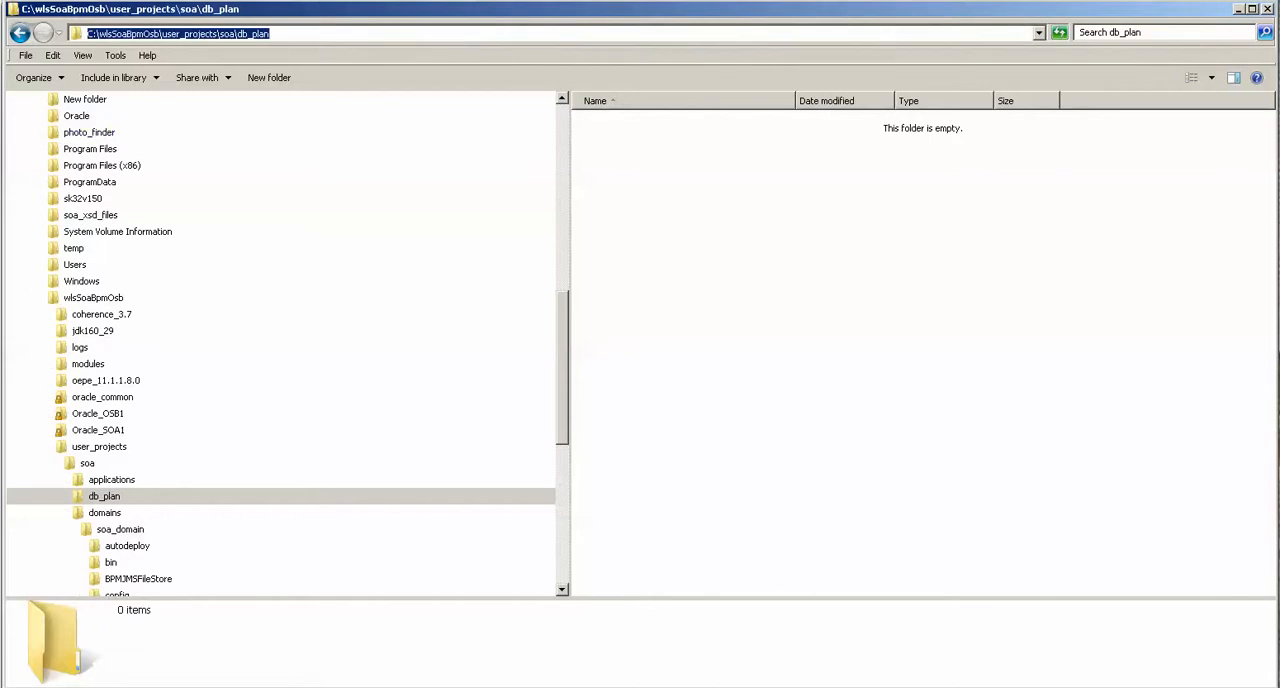
Switch back to the WebLogic console and save the deployment plan as C:\wlsSoaBpmOsb\user_projects\soa\db_plan\Plan.xml.
key(alt+Tab)
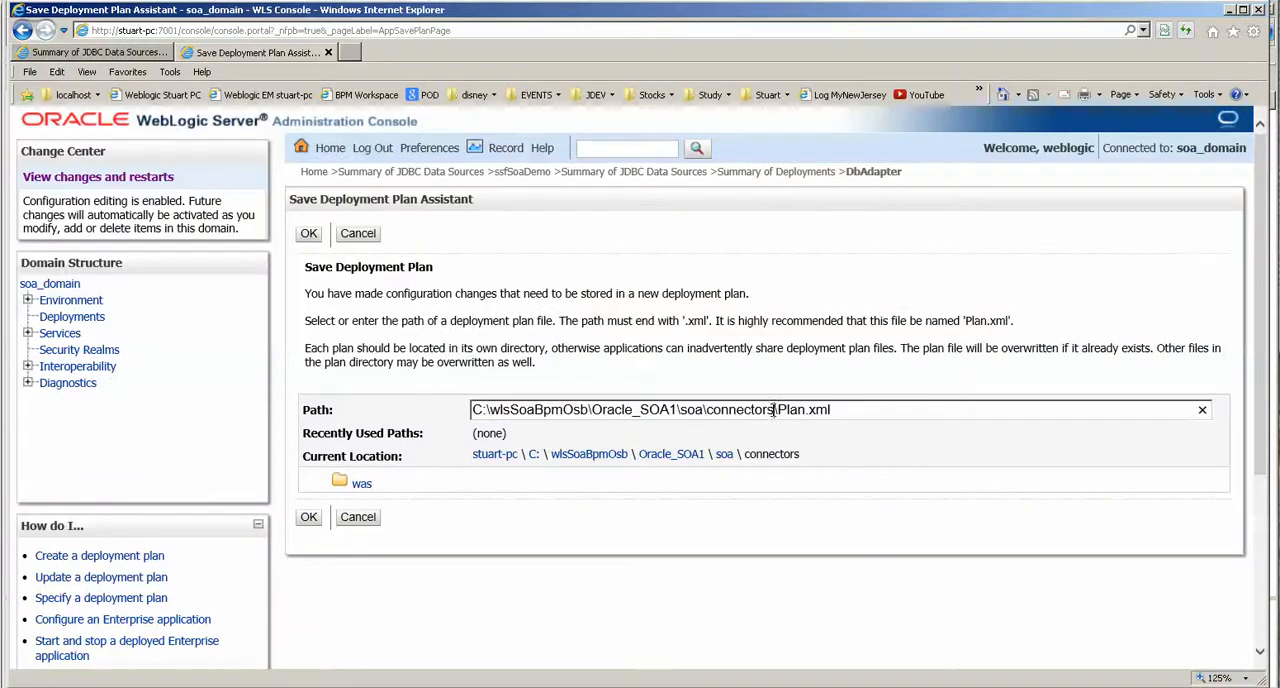
drag(773, 409, 473, 410)
key(ctrl+v)
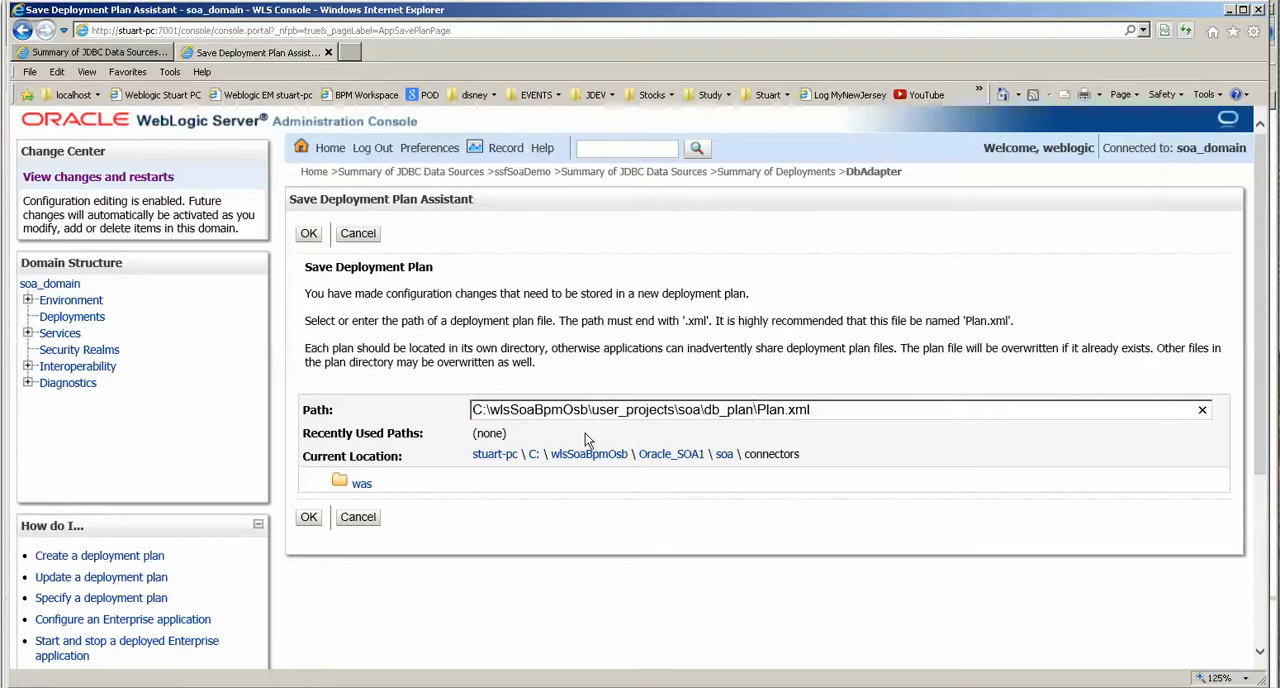
click(308, 517)
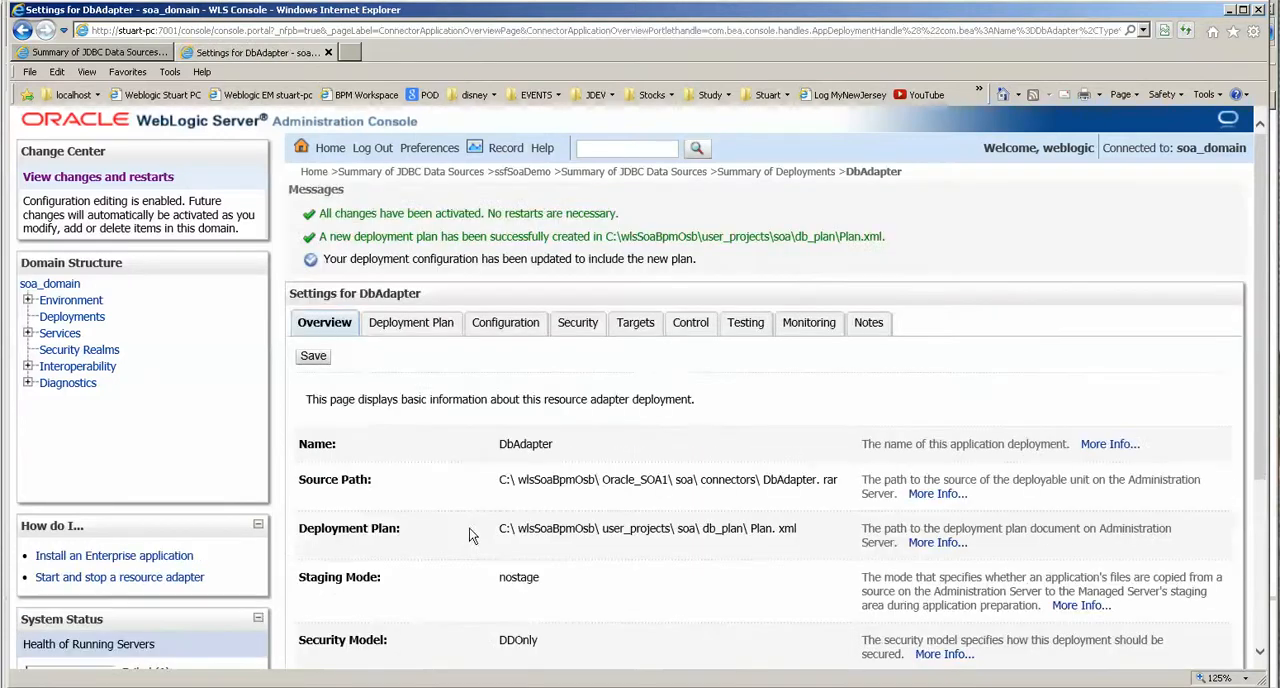
Reopen the DbAdapter deployment's outbound connection pools and open the properties of the eis/DB/hr instance.
click(84, 317)
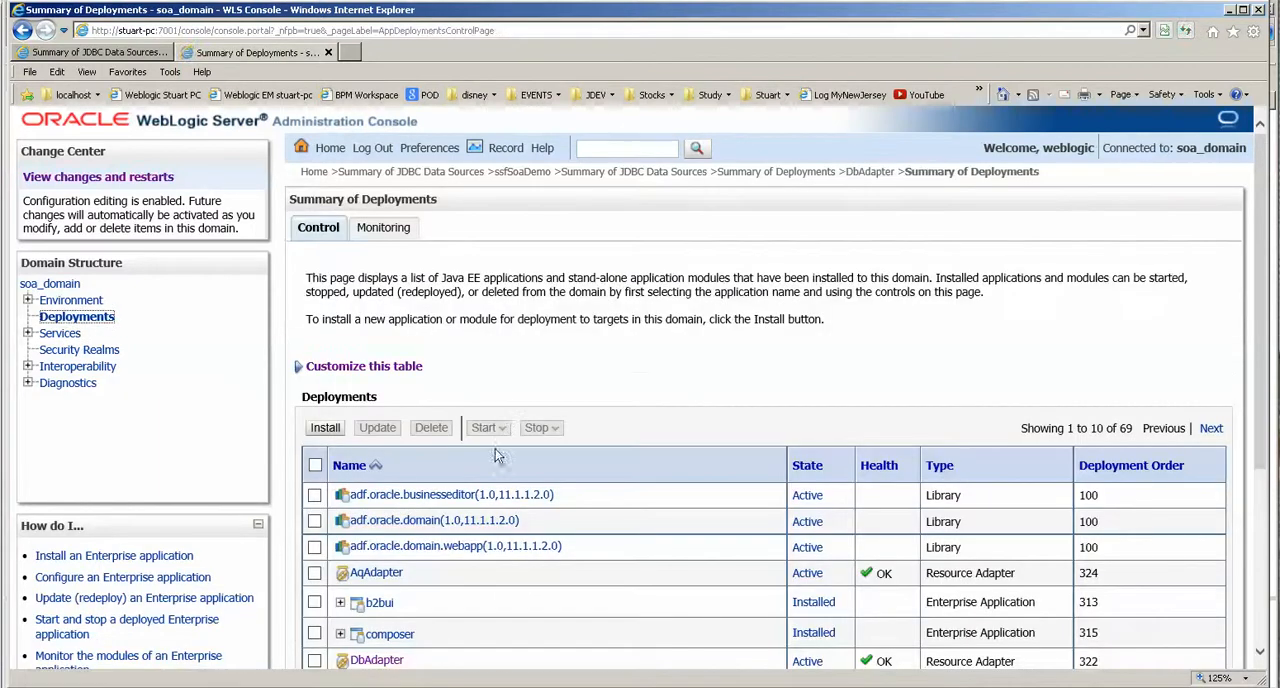
scroll(487, 485, down, 3)
click(376, 492)
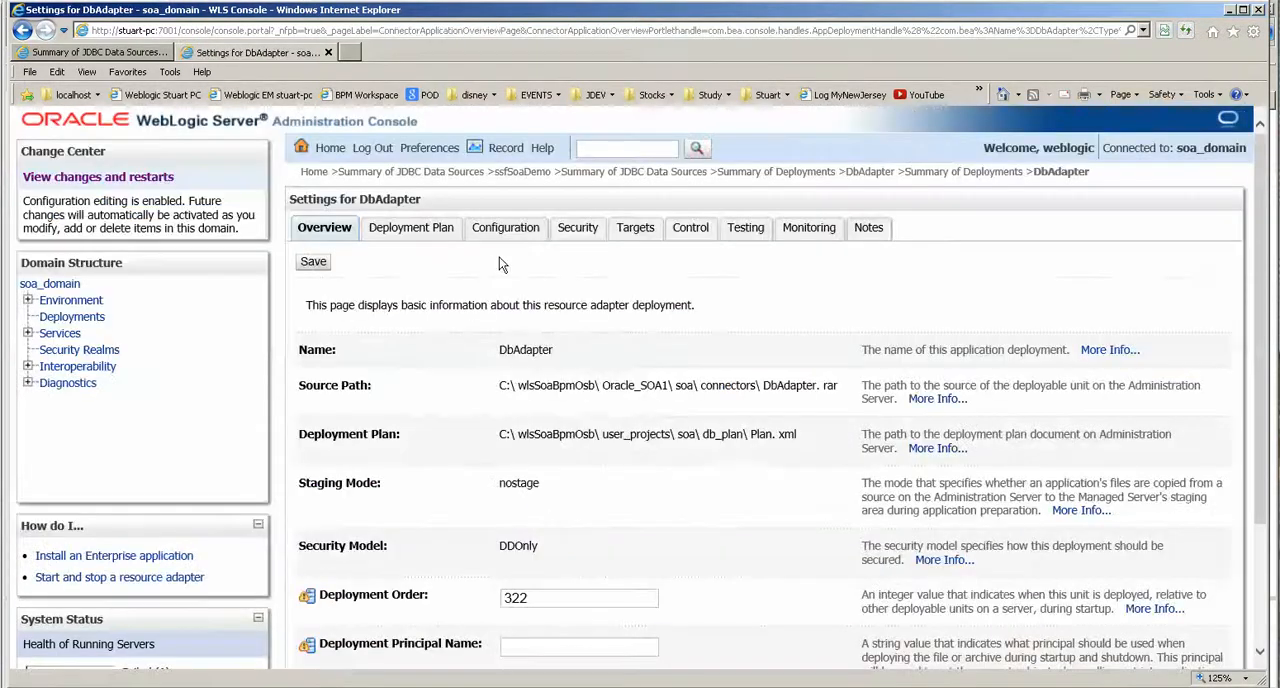
scroll(525, 380, down, 3)
scroll(532, 384, up, 3)
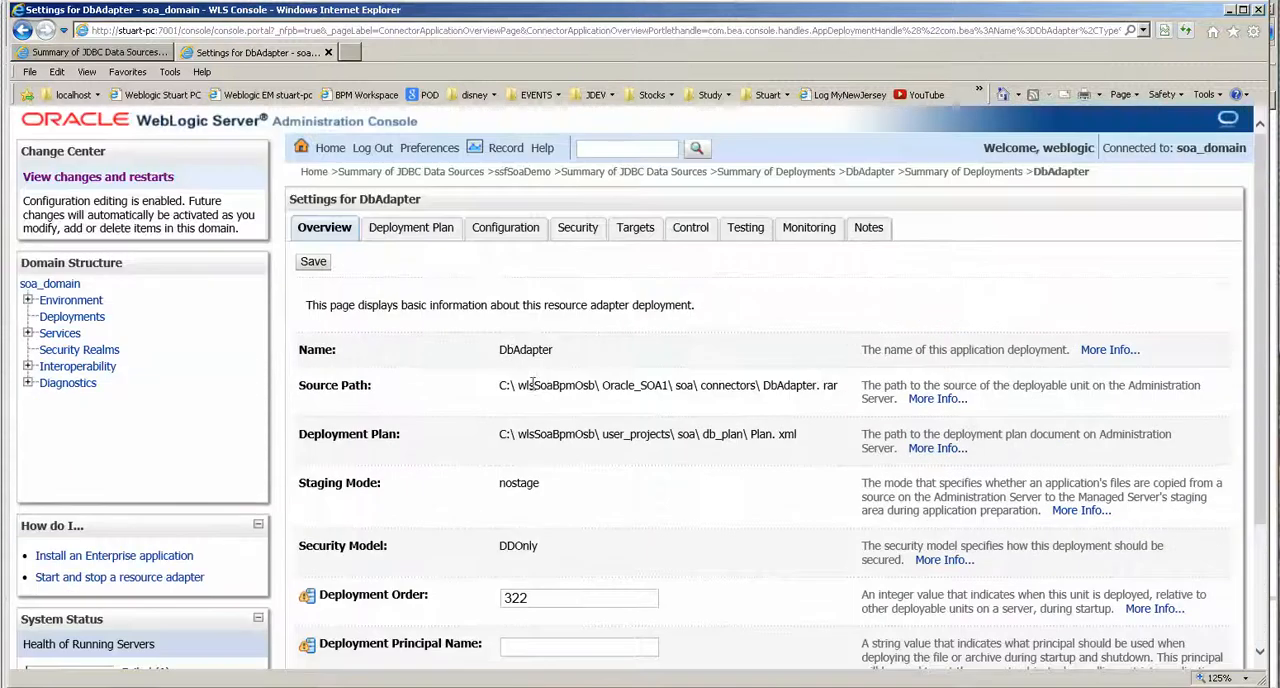
click(504, 230)
click(340, 482)
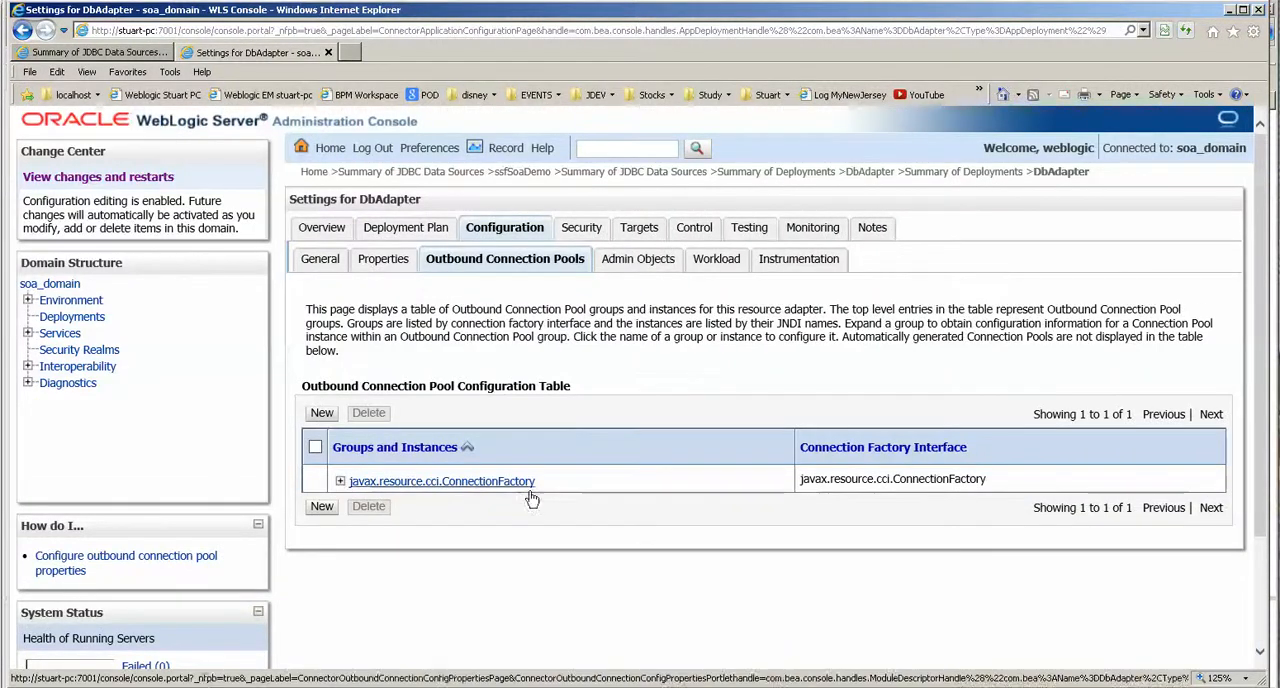
click(372, 421)
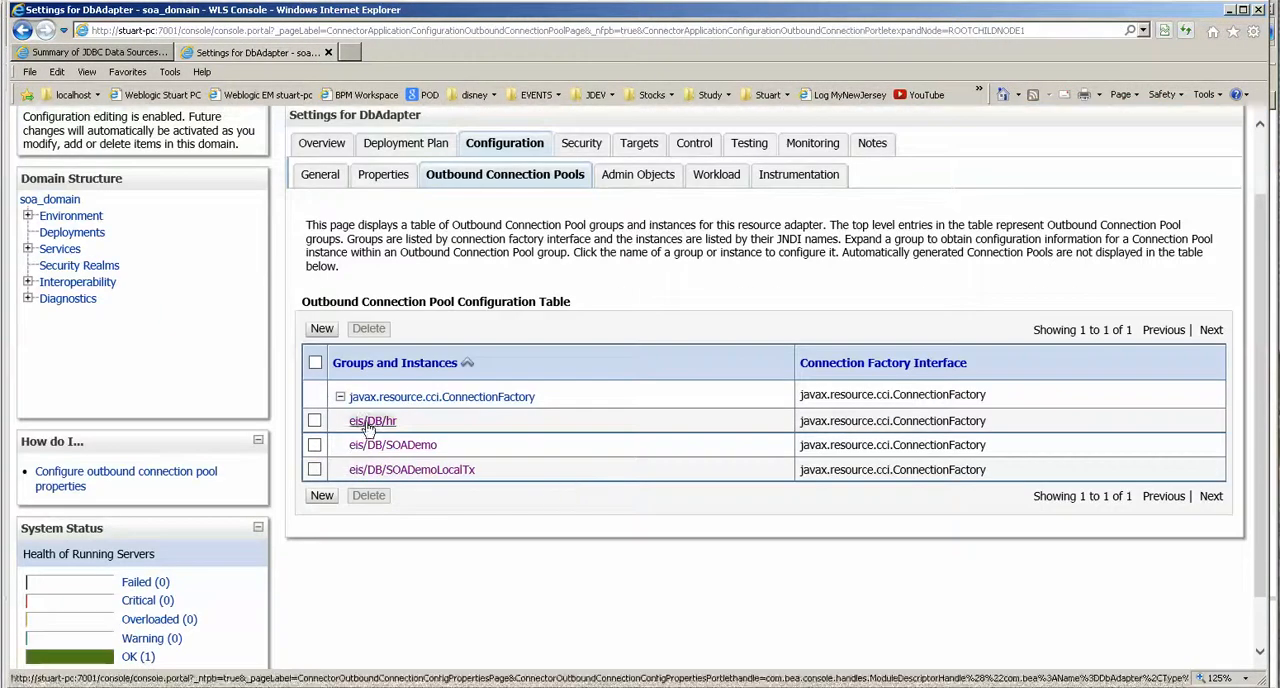
Check in the Chrome setup notes whether xADataSourceName or dataSourceName takes the JDBC mapping, and return to the WebLogic console.
drag(392, 565, 300, 566)
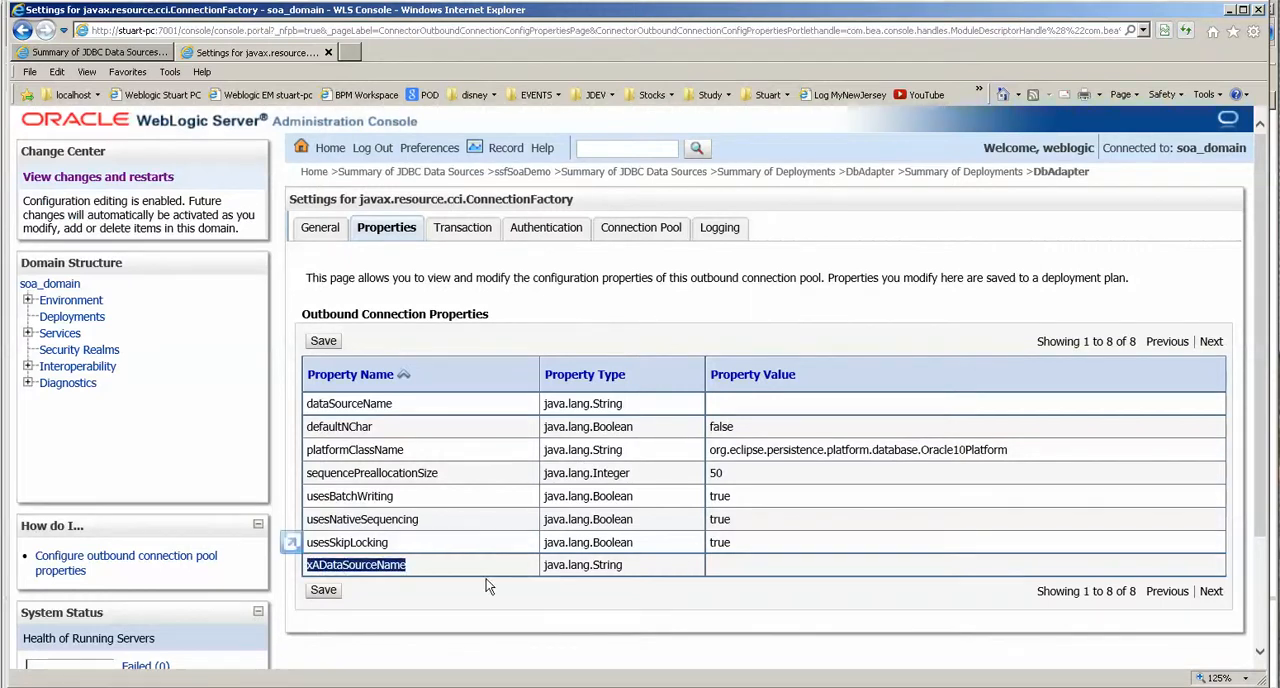
drag(310, 401, 394, 403)
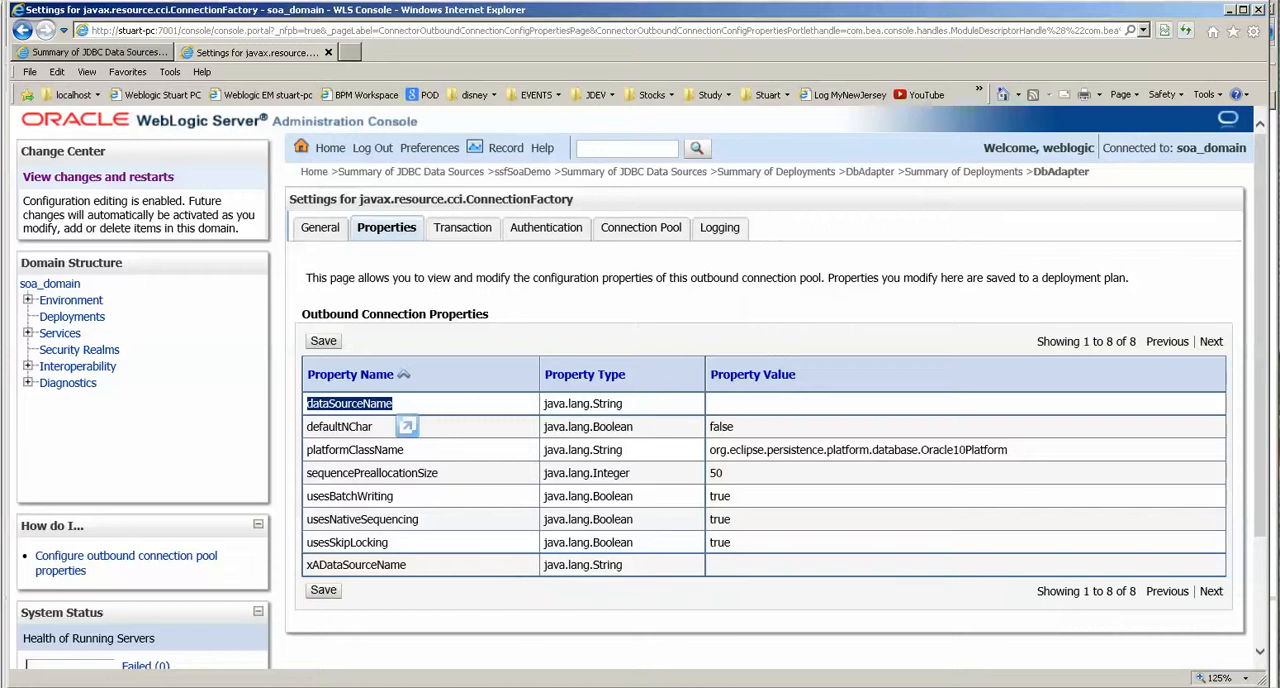
key(alt+Tab)
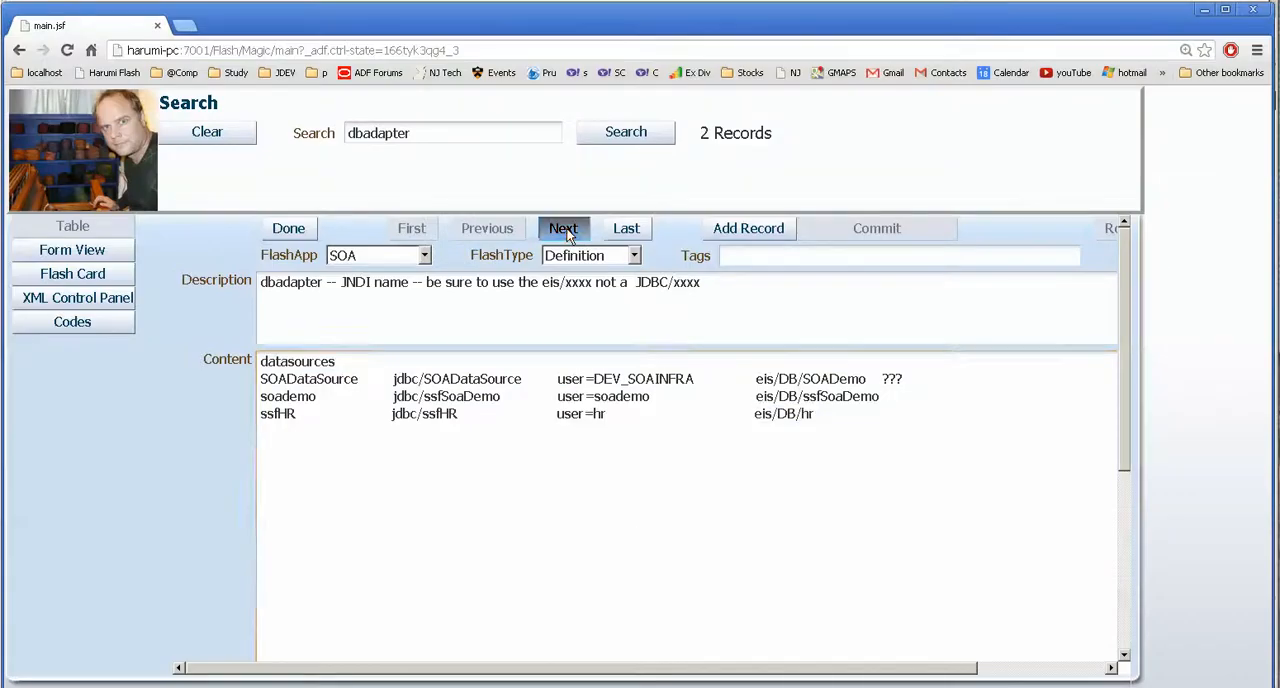
click(565, 230)
drag(1124, 450, 1125, 552)
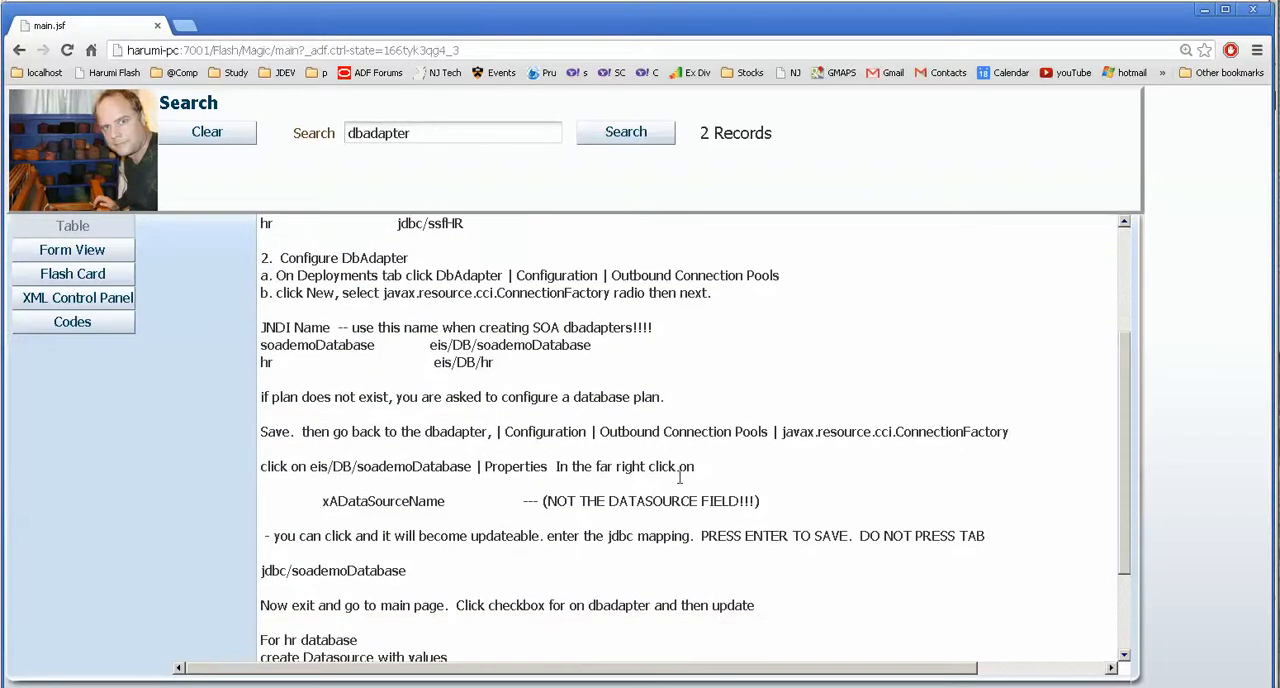
drag(565, 505, 722, 502)
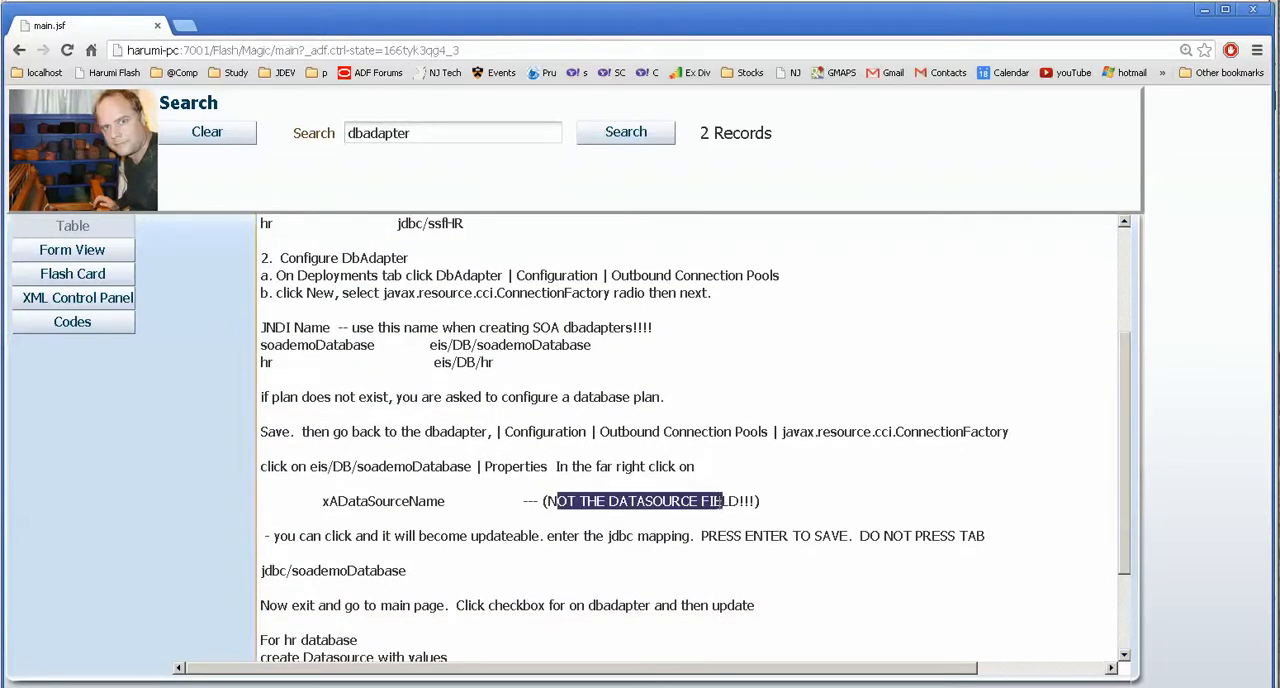
drag(323, 501, 449, 505)
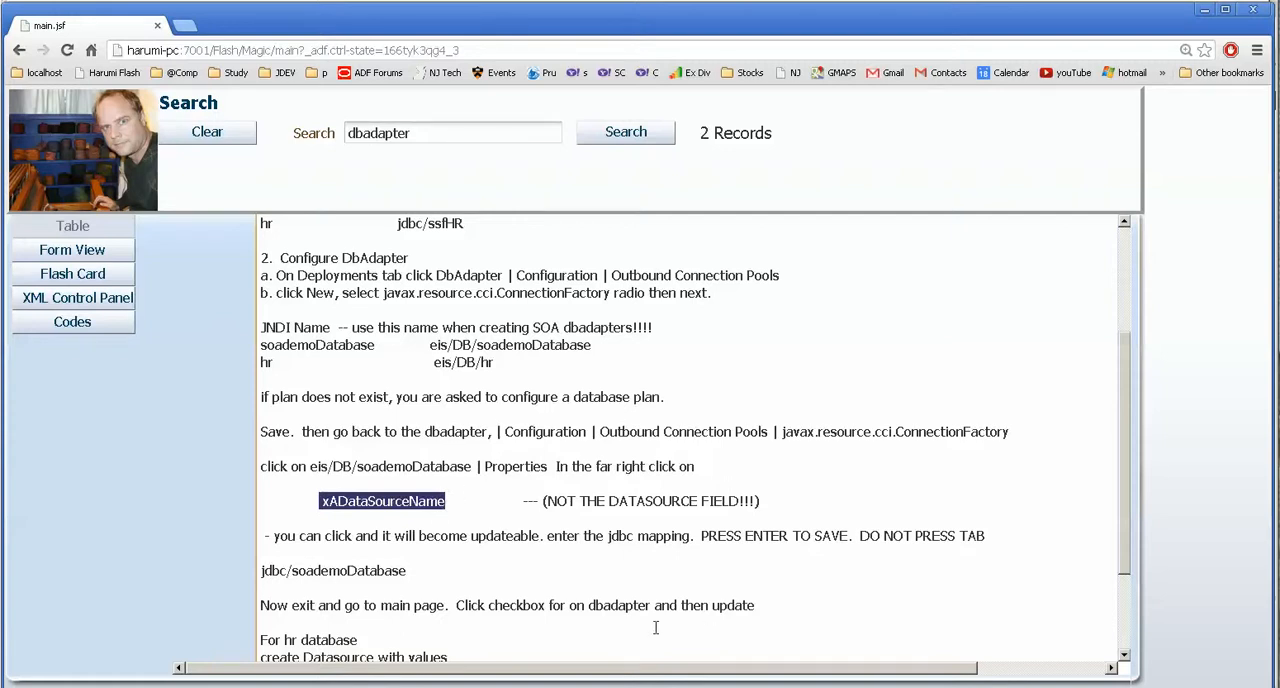
key(alt+Tab)
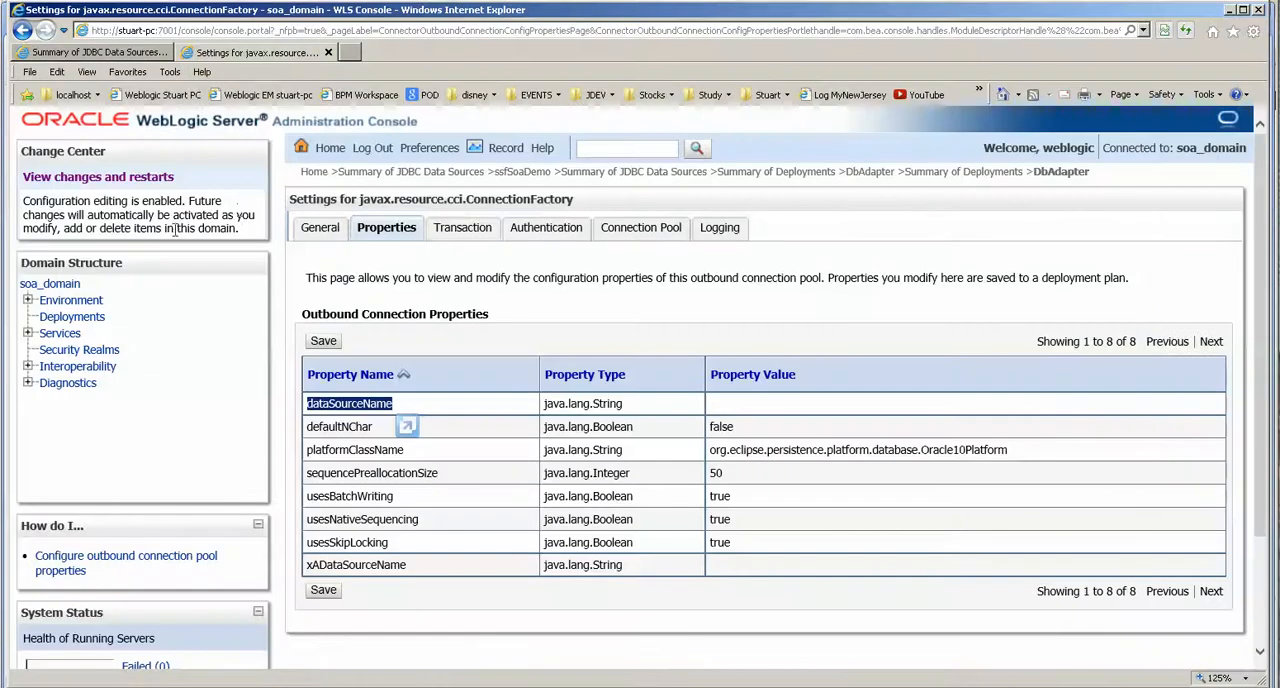
Copy the ssfHR data source's JNDI name, jdbc/ssfHR, and return to the outbound connection properties.
click(97, 52)
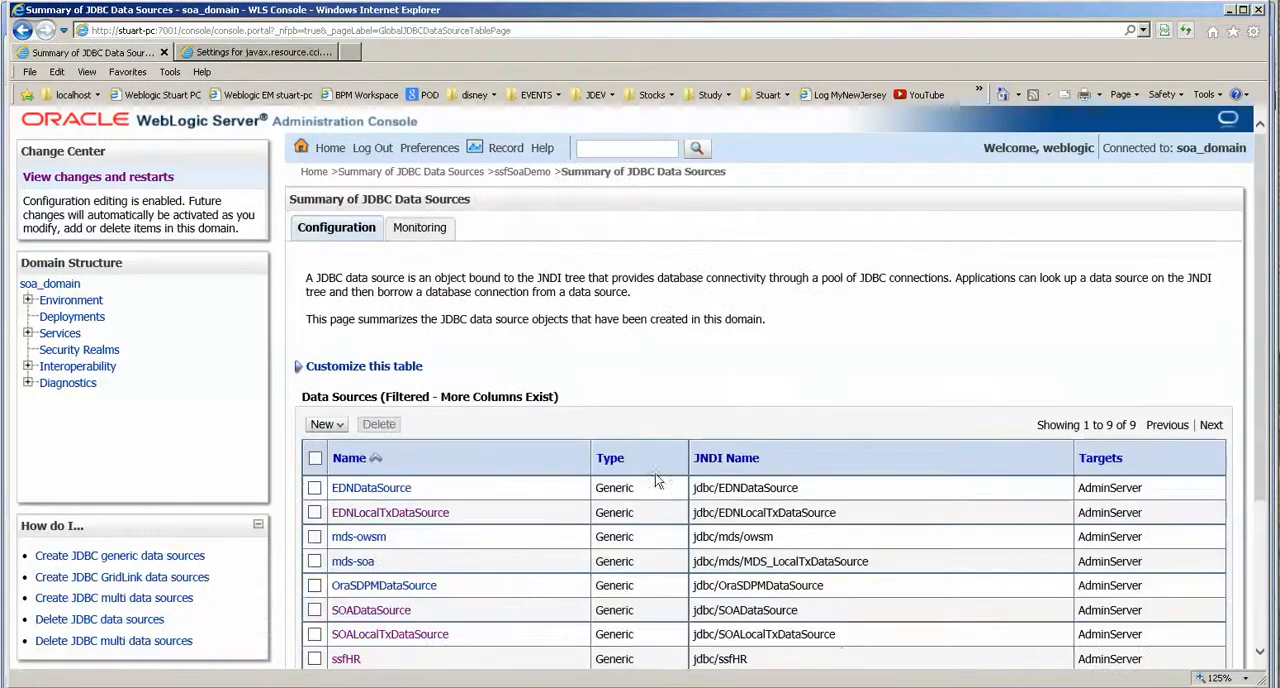
scroll(787, 608, down, 3)
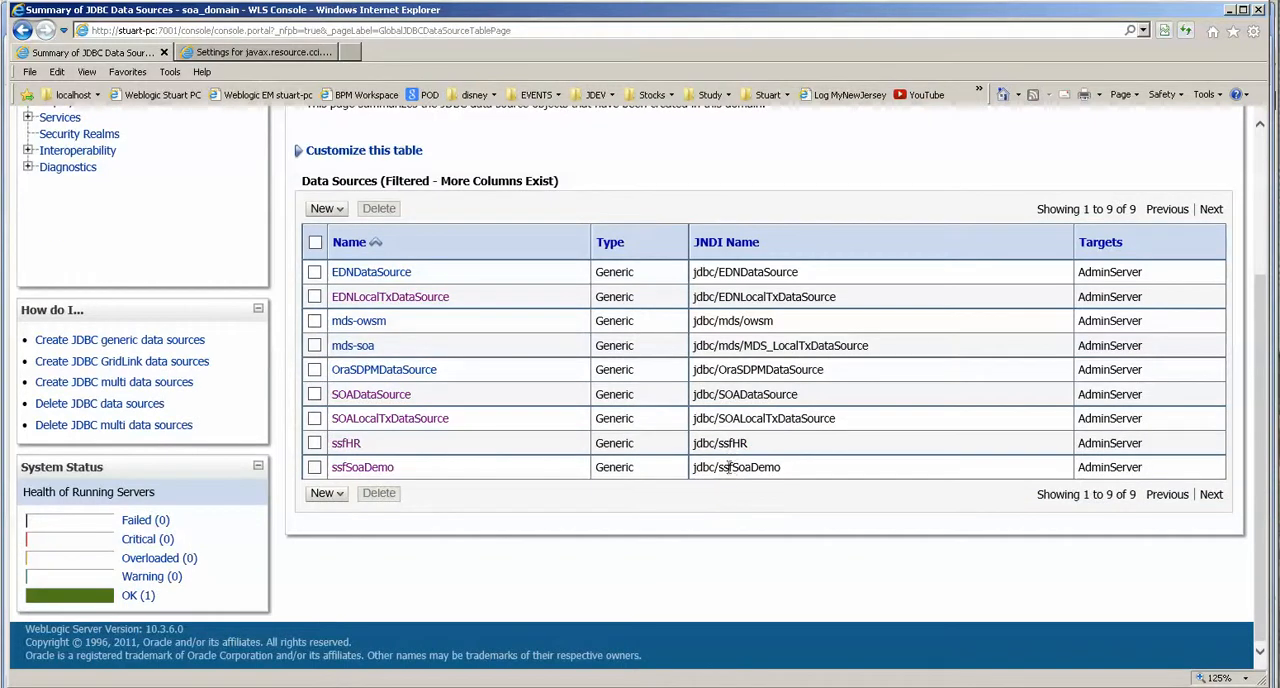
drag(750, 443, 693, 443)
key(ctrl+c)
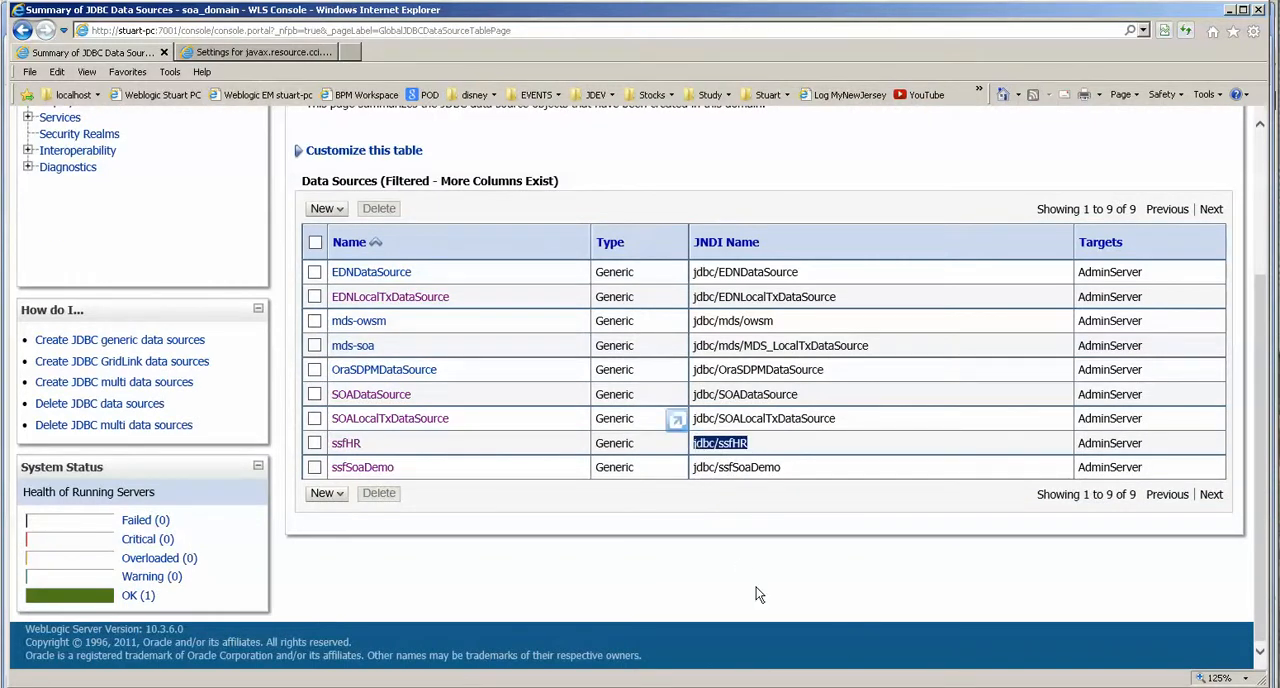
click(267, 54)
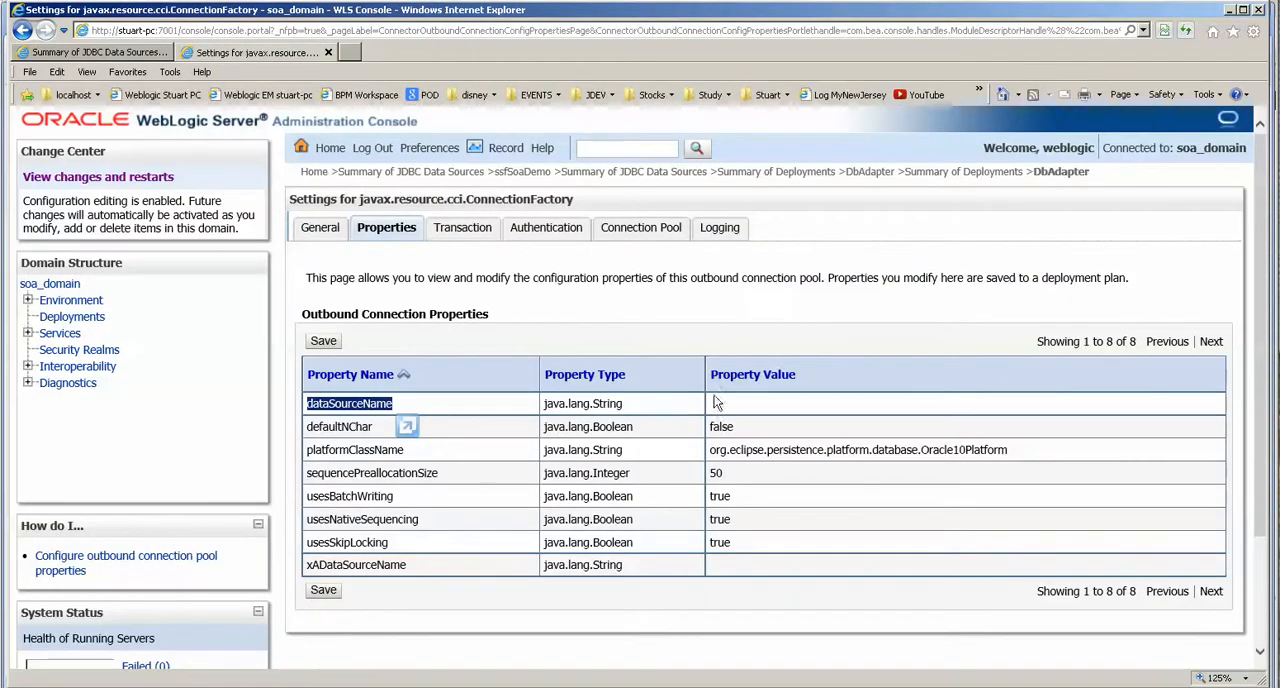
Set the xADataSourceName property of the eis/DB/hr pool to jdbc/ssfHR and save the outbound connection properties.
click(320, 228)
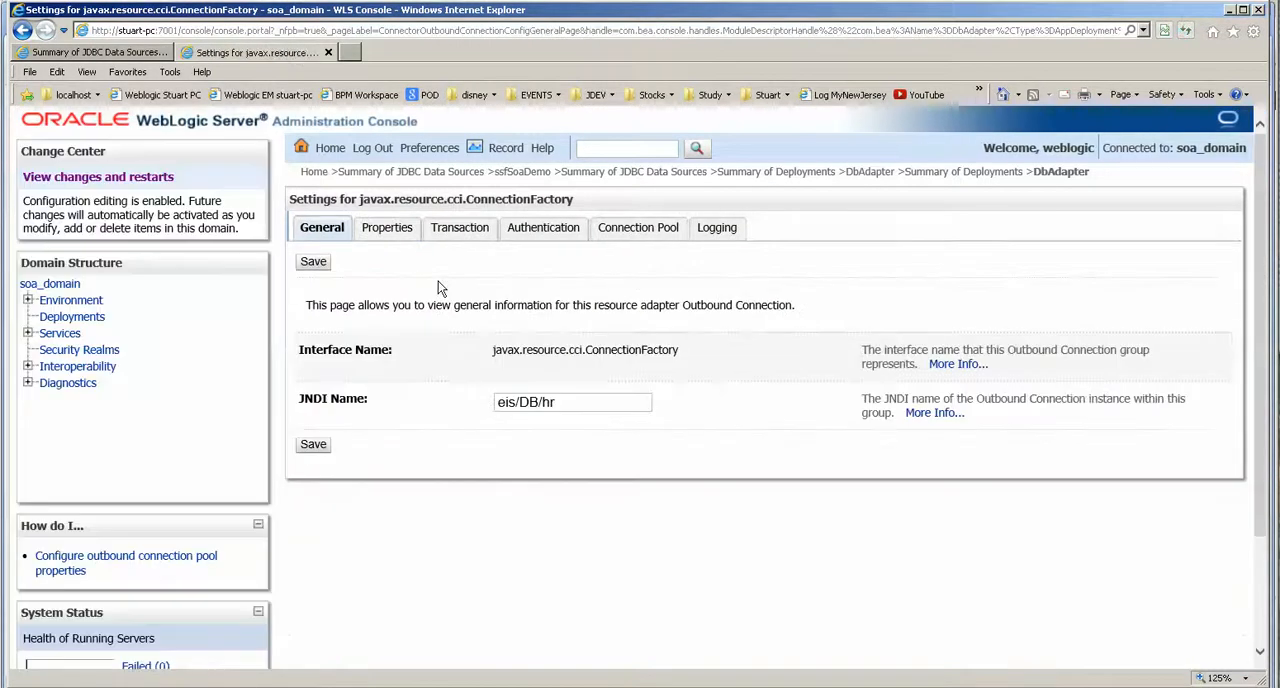
click(386, 228)
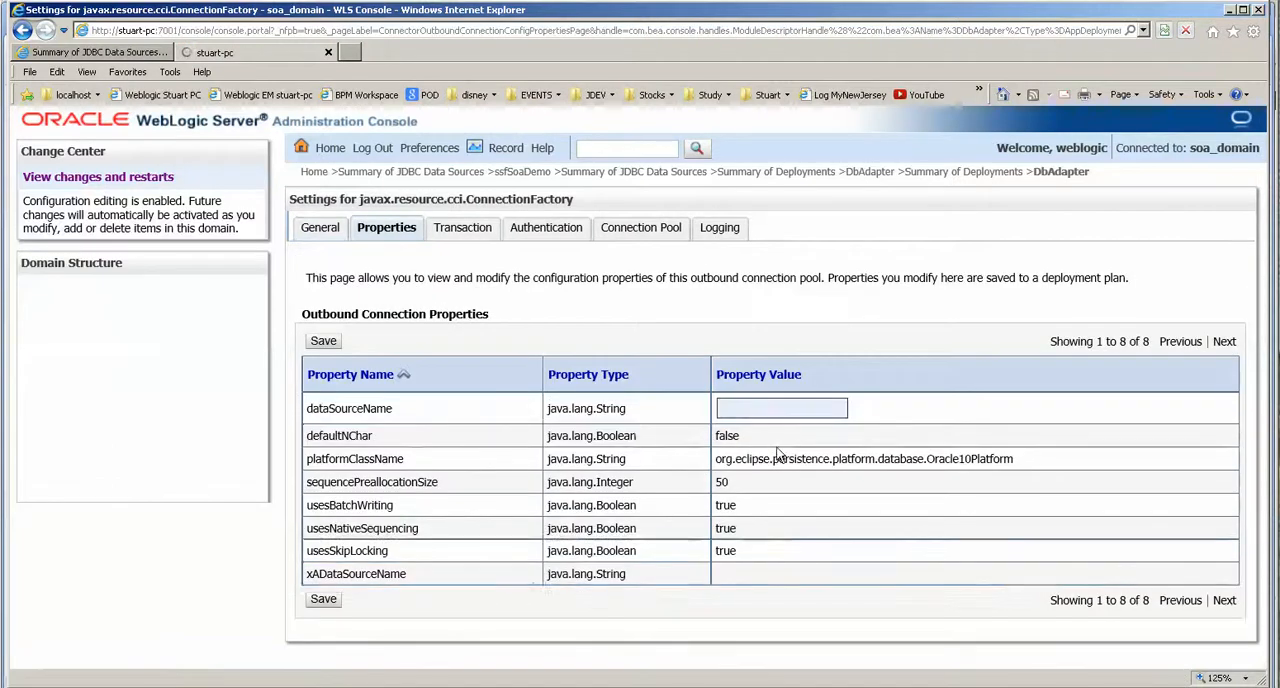
click(760, 571)
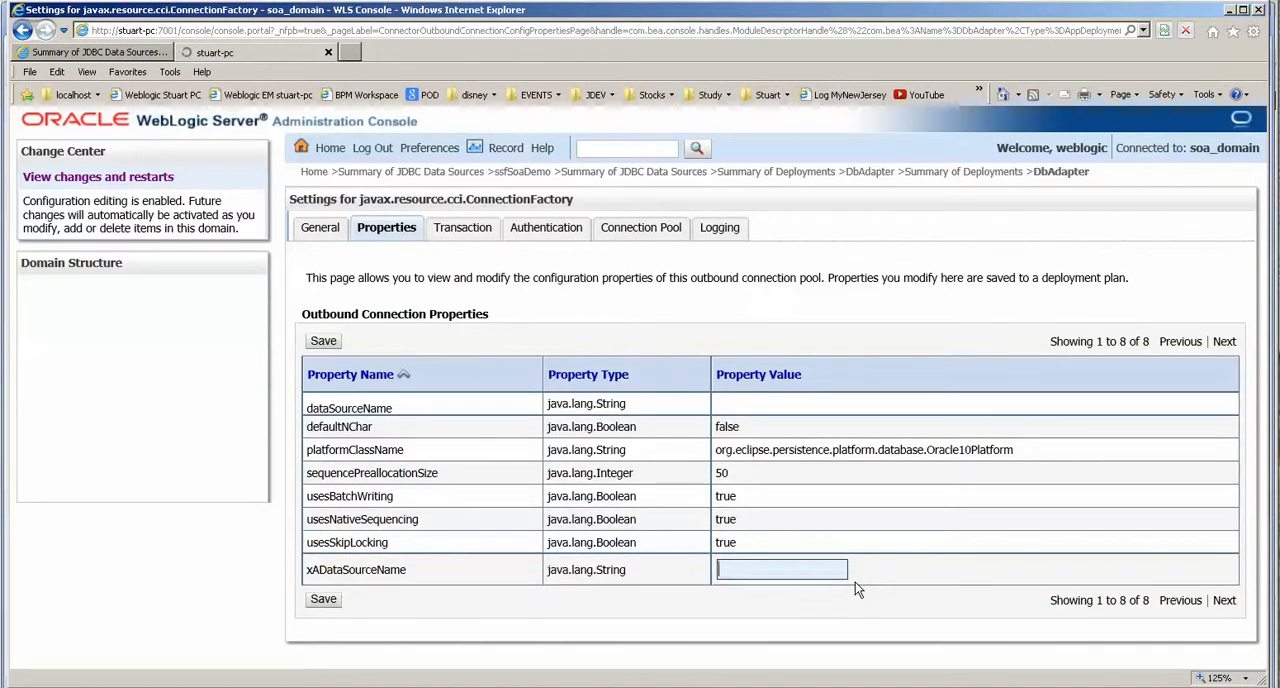
key(ctrl+v)
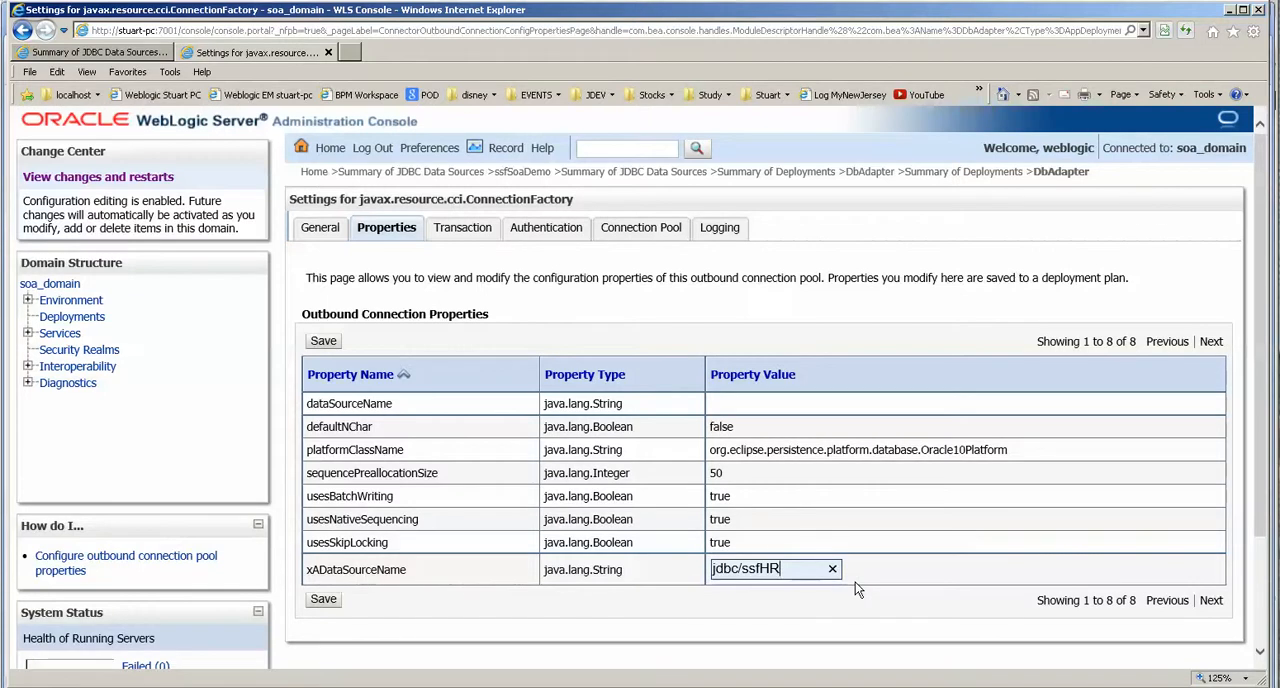
key(Return)
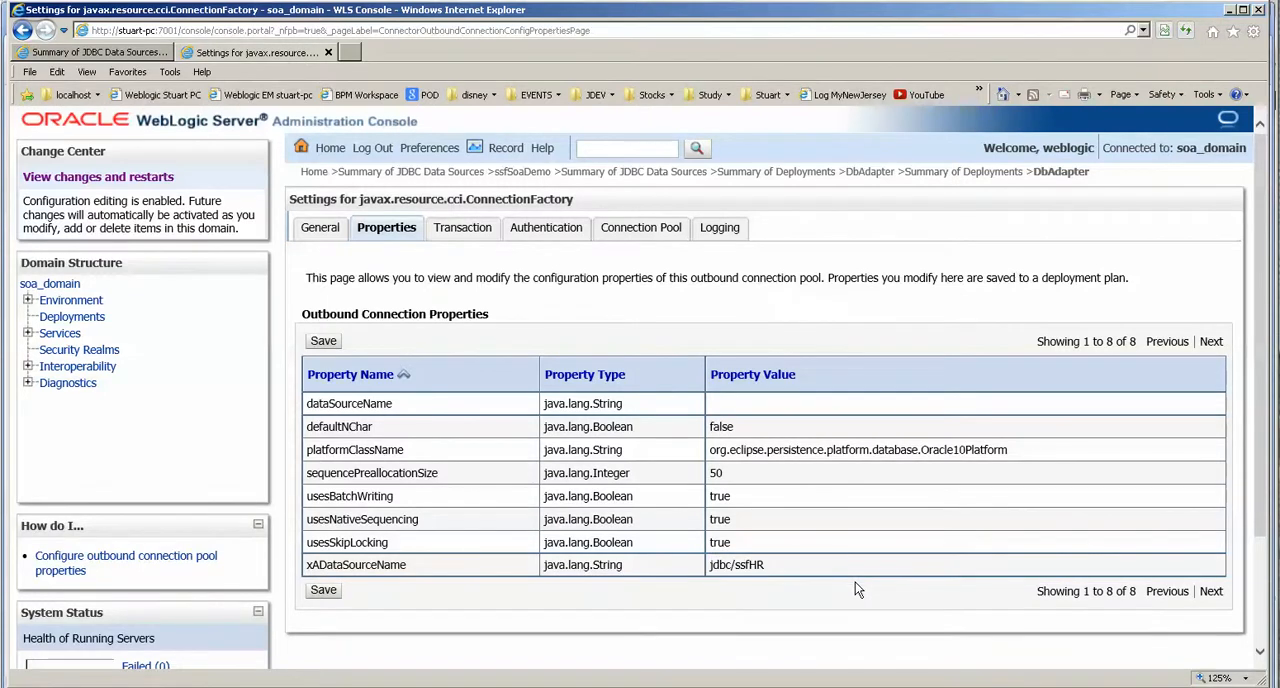
click(336, 594)
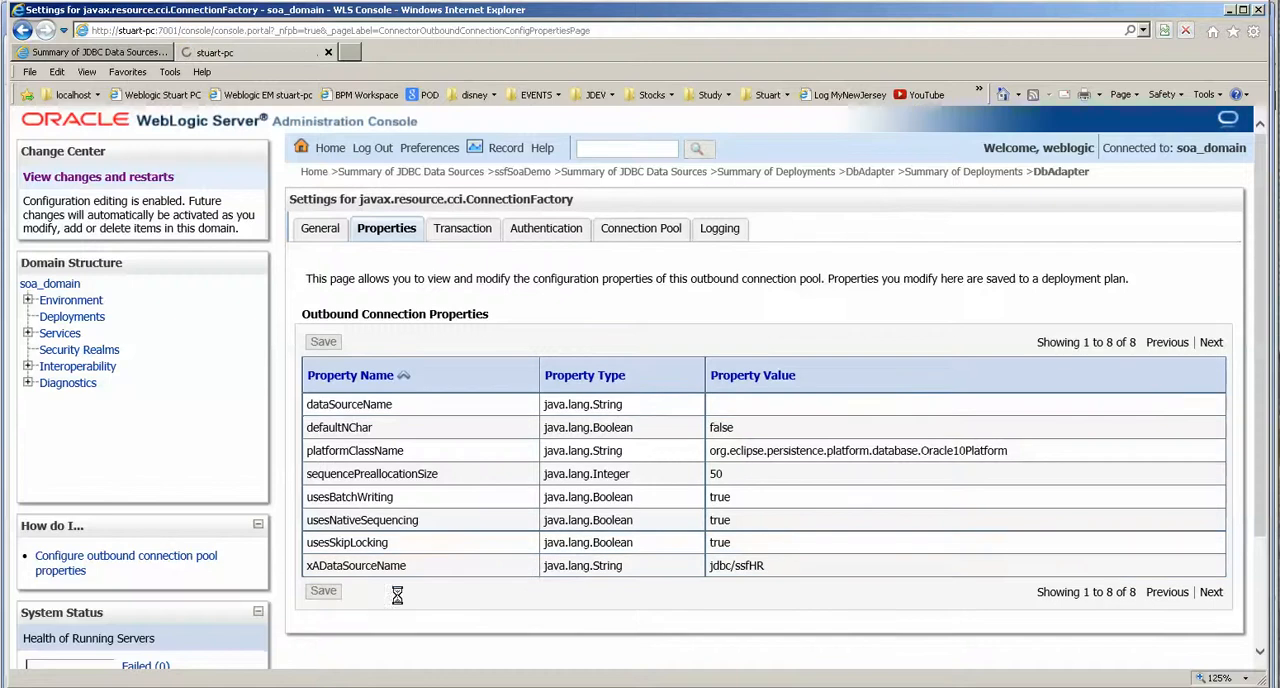
scroll(530, 610, down, 3)
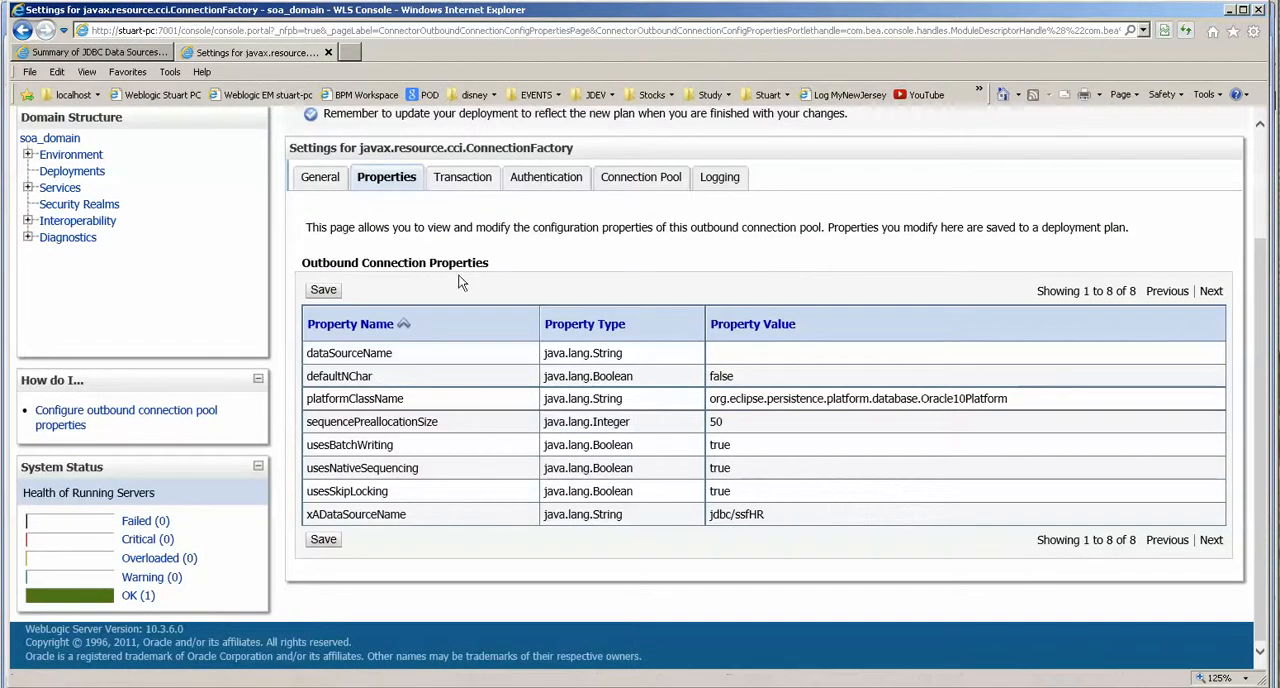
click(319, 178)
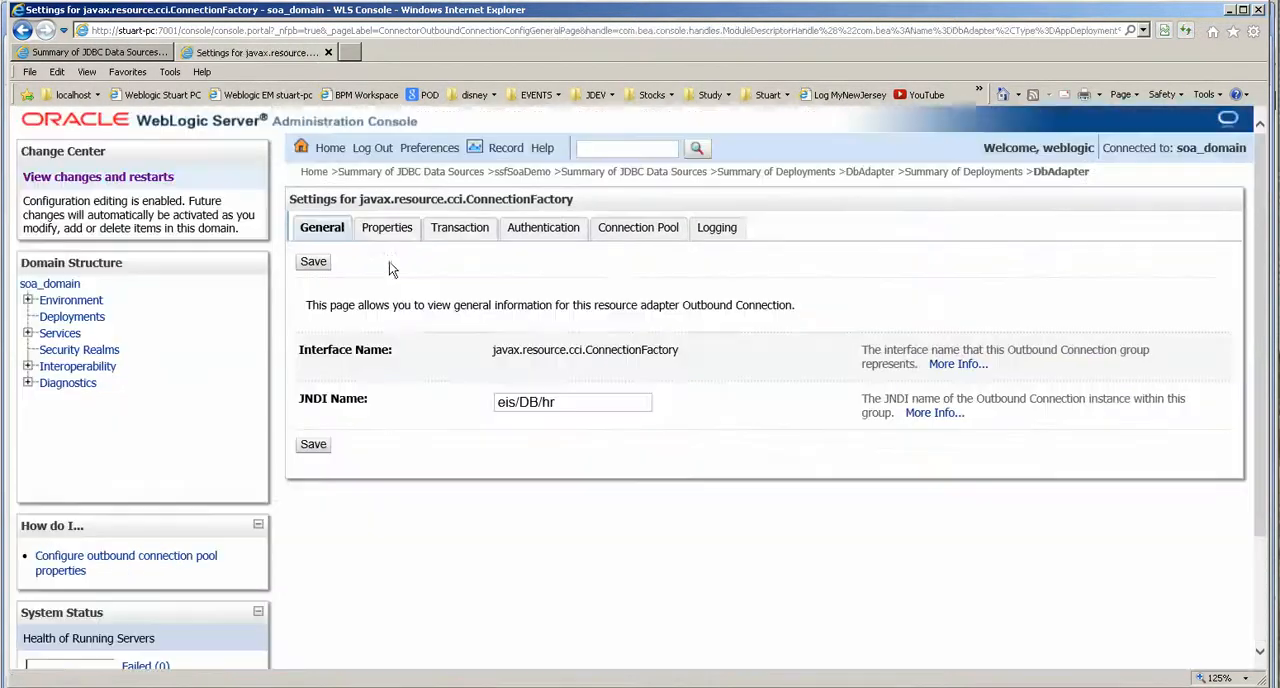
click(386, 229)
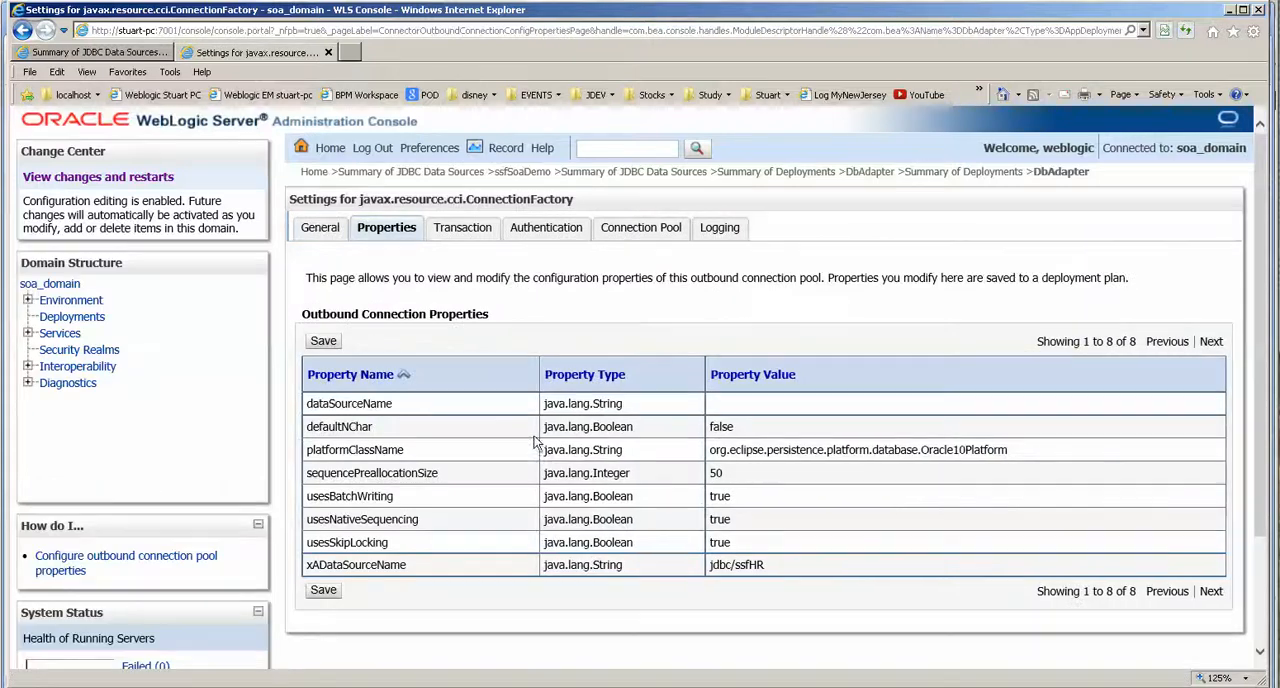
Redeploy the DbAdapter deployment using its existing source path and the deployment plan C:\wlsSoaBpmOsb\user_projects\soa\db_plan\Plan.xml.
click(72, 316)
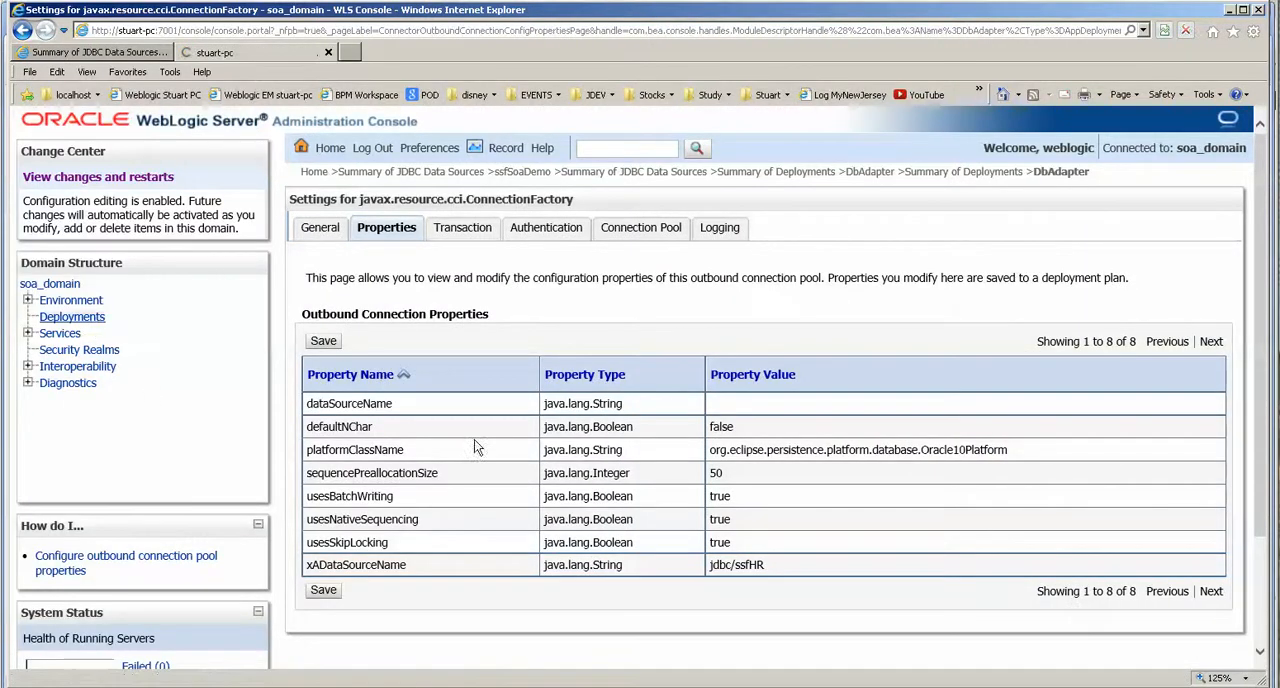
scroll(430, 585, down, 1)
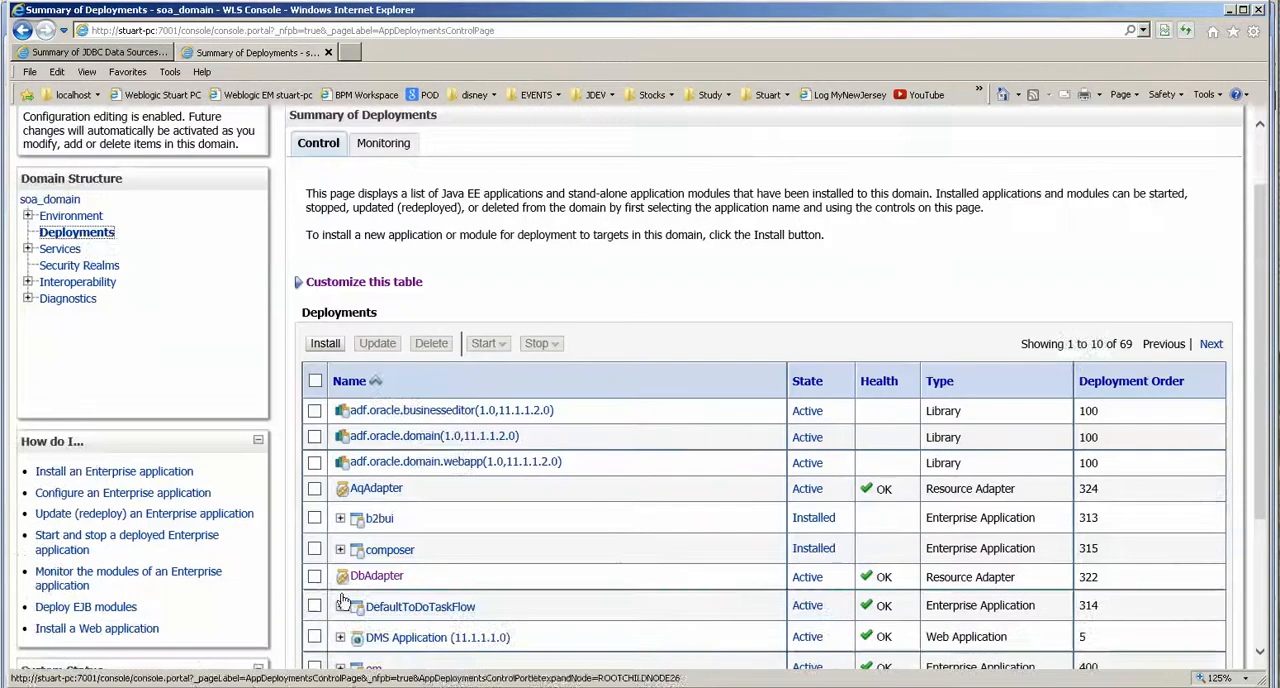
click(315, 577)
click(389, 349)
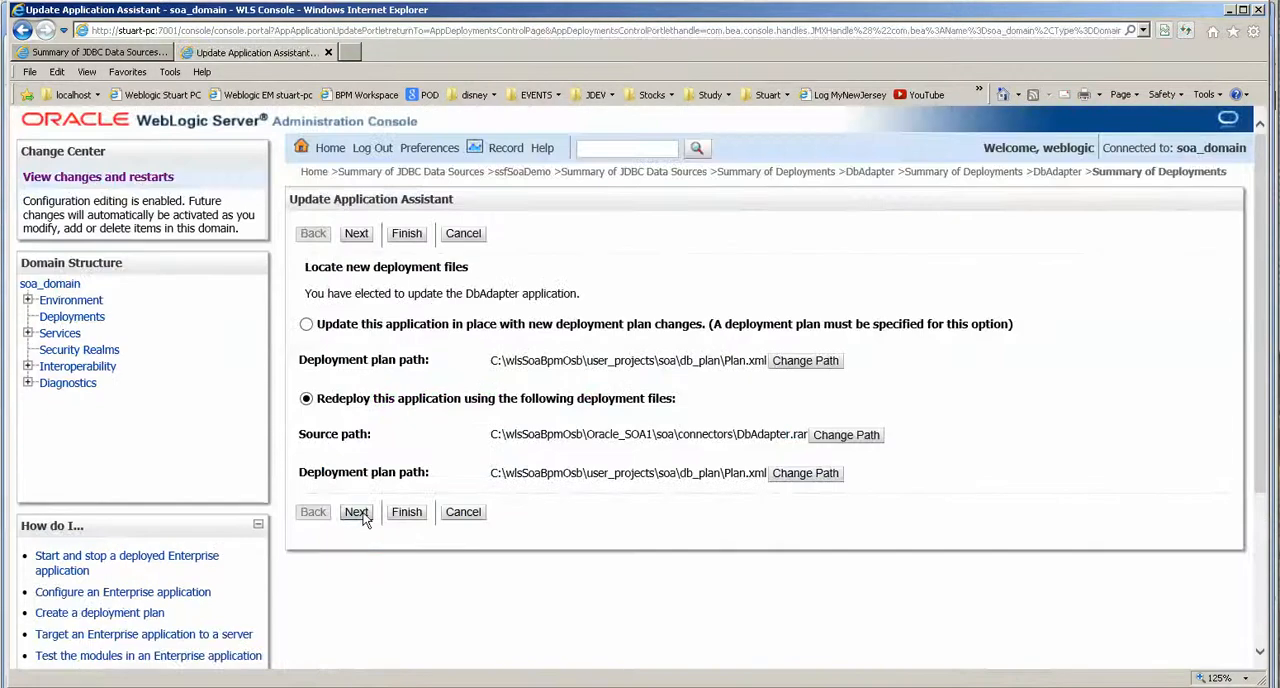
click(357, 513)
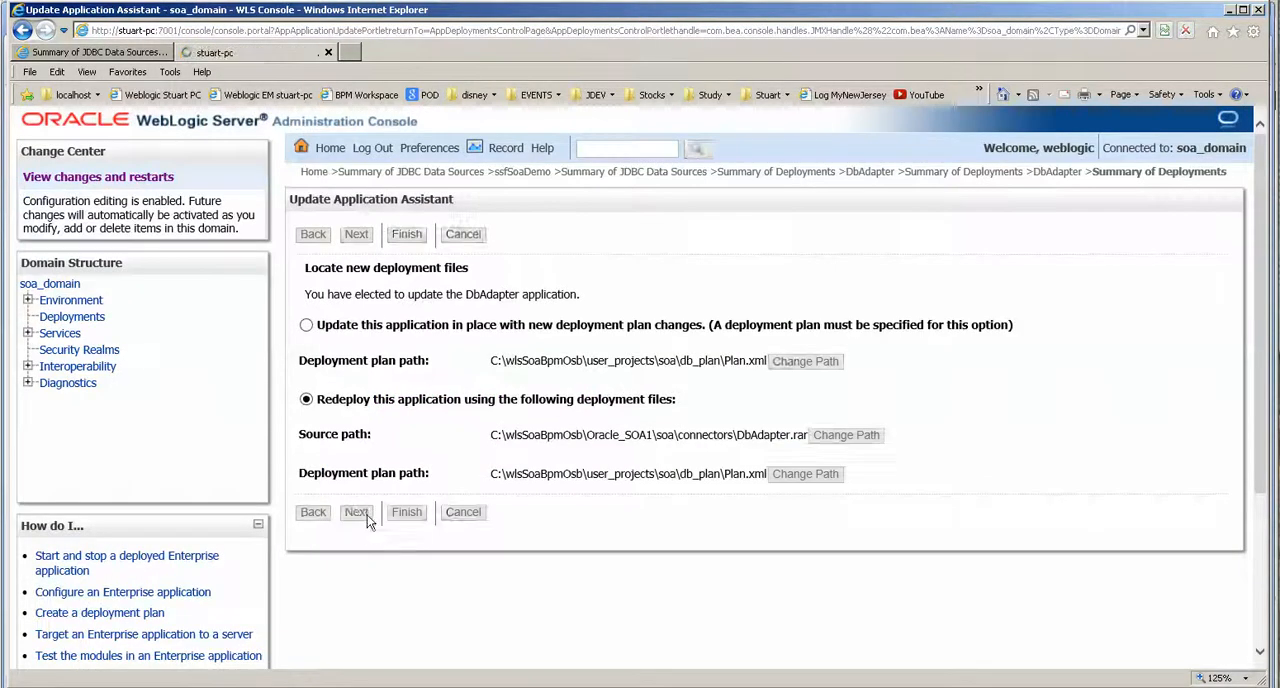
click(404, 424)
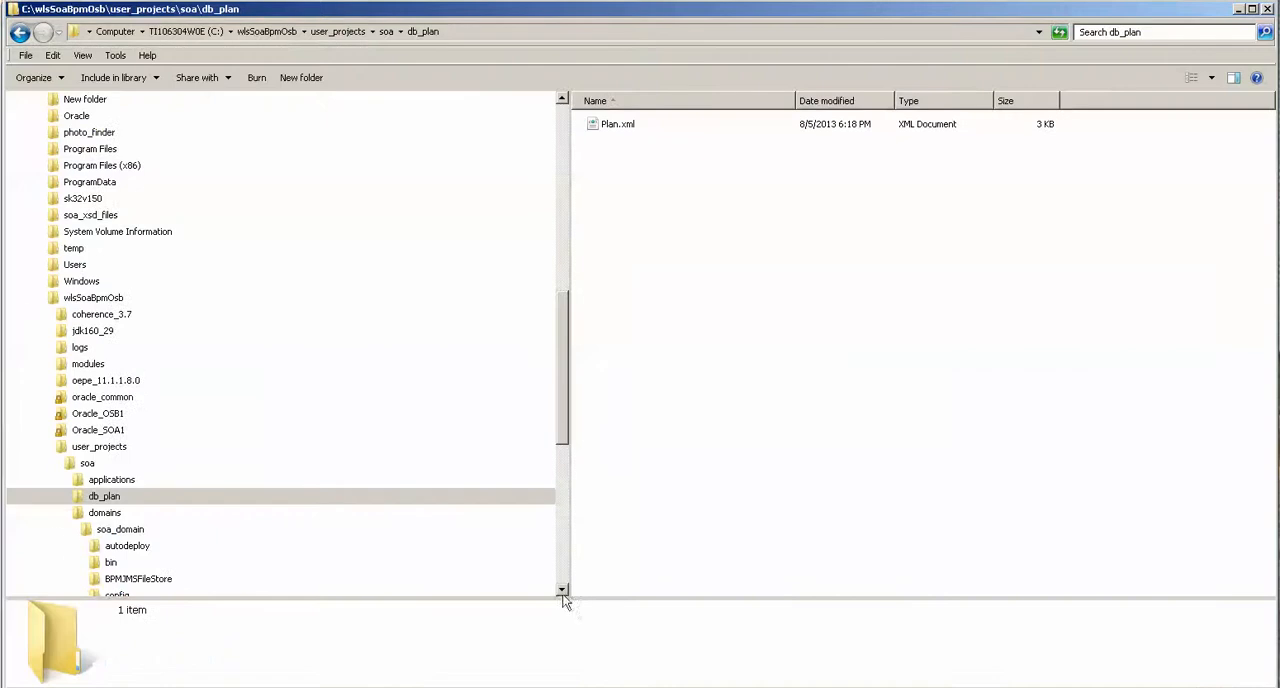
Open Plan.xml from the db_plan folder in Windows Explorer, review its variable definitions and assignments, and close it to return to the console.
right_click(620, 128)
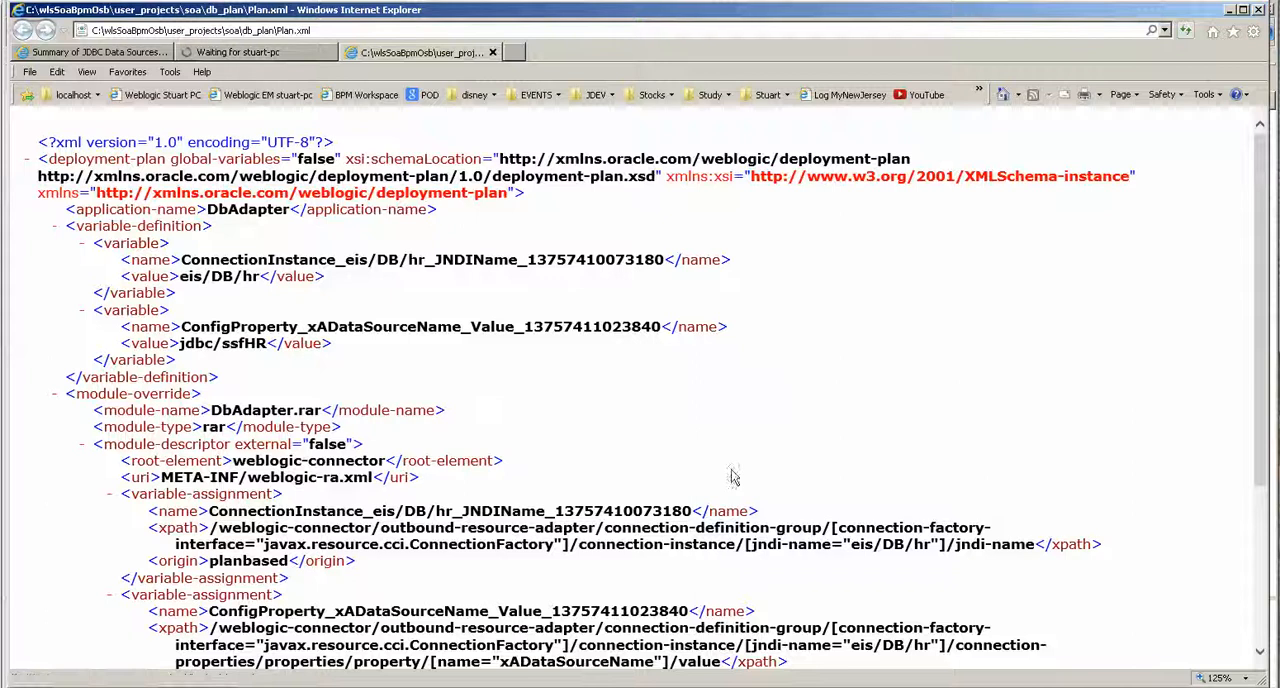
scroll(733, 476, down, 5)
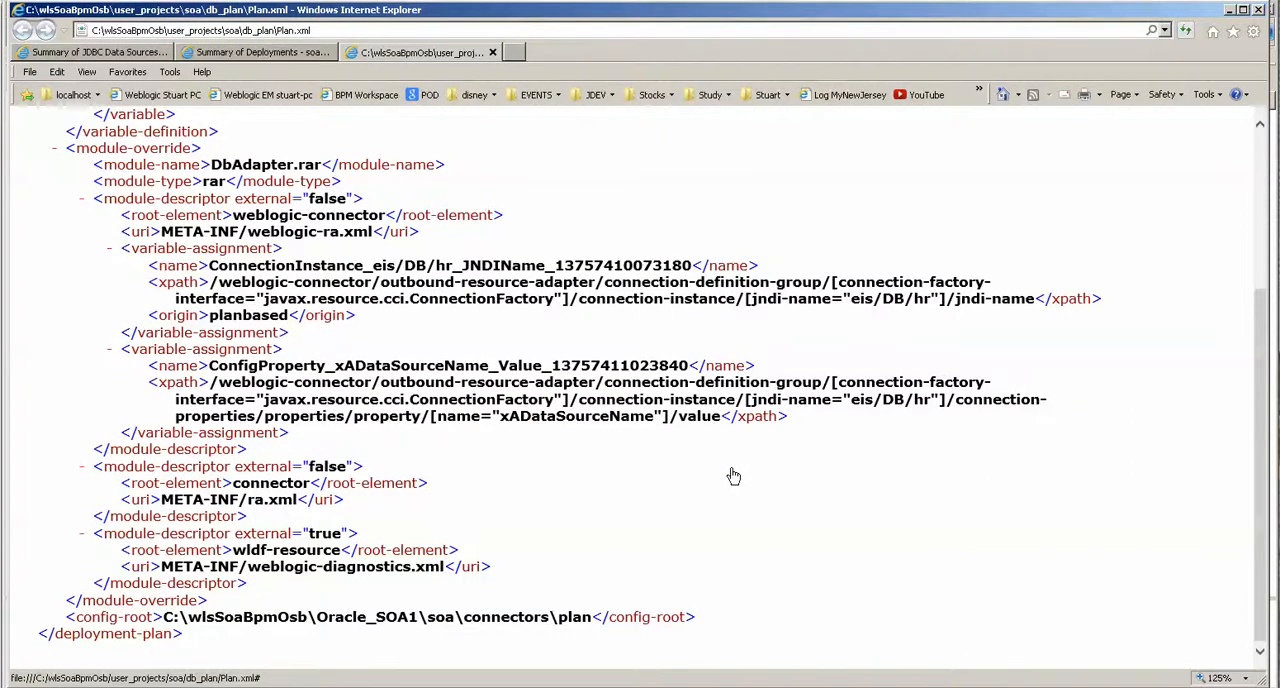
scroll(733, 476, up, 5)
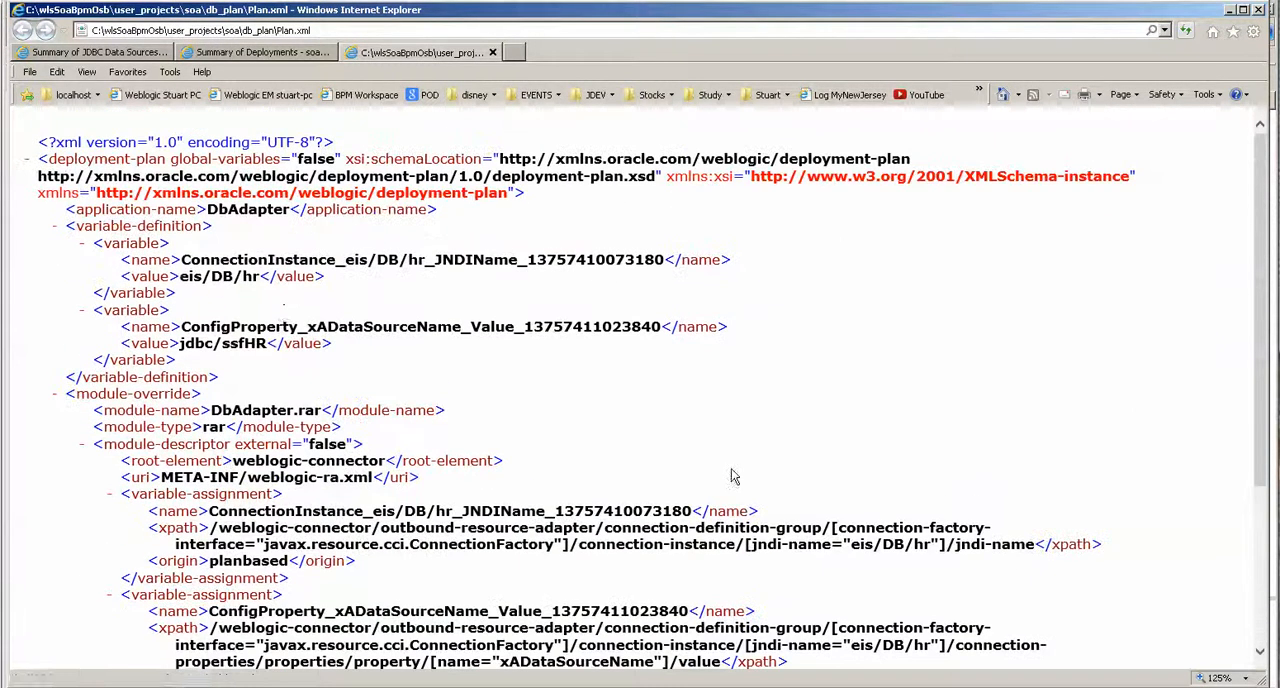
click(492, 52)
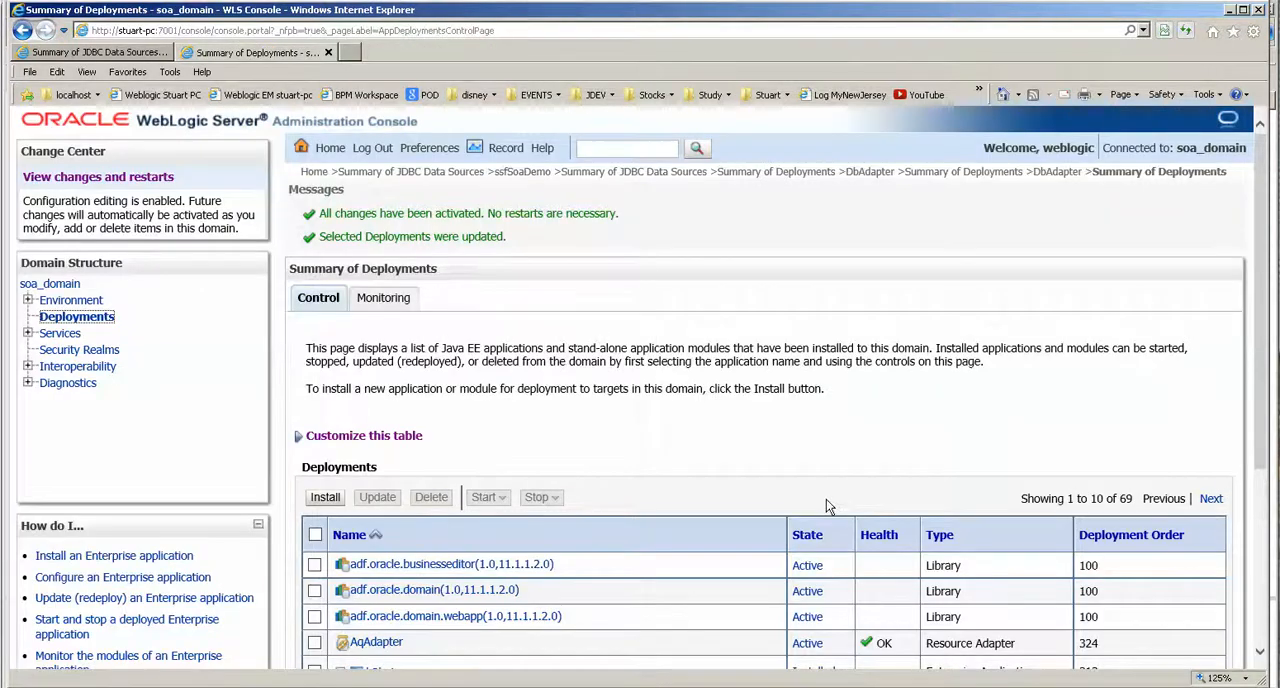
Reopen the DbAdapter's outbound connection pools and check the xADataSourceName mapping in the eis/DB/hr instance's properties.
scroll(827, 505, down, 3)
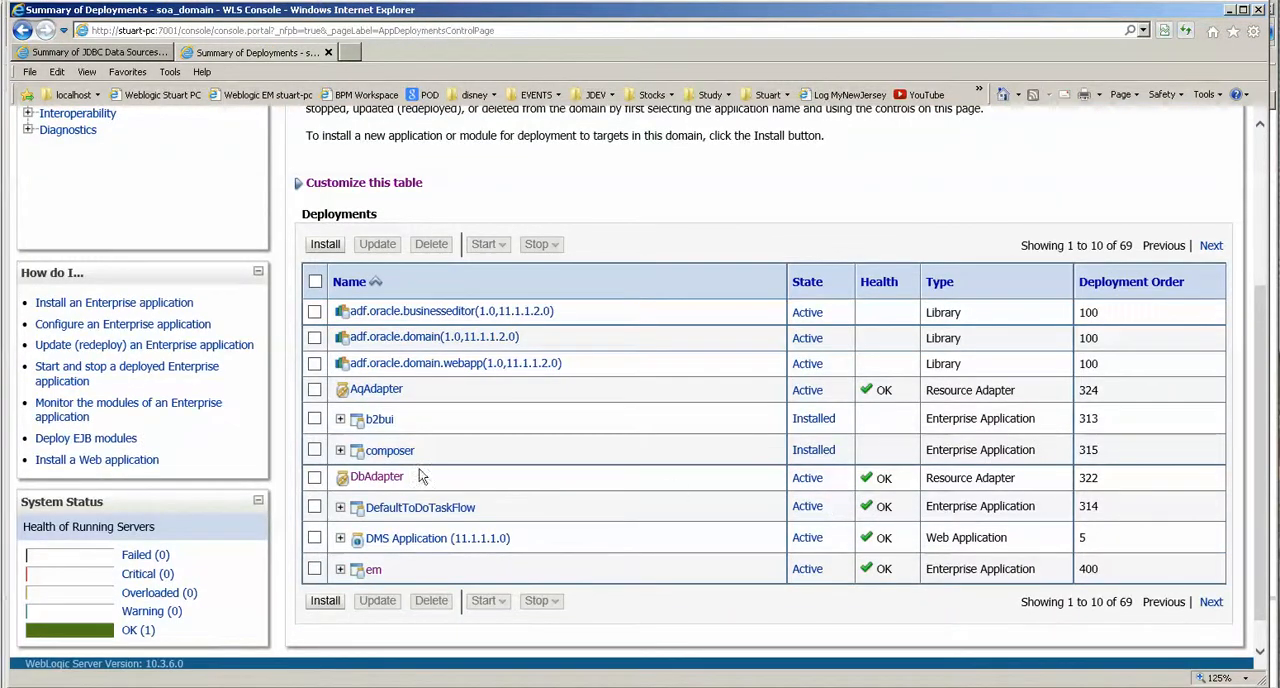
click(377, 478)
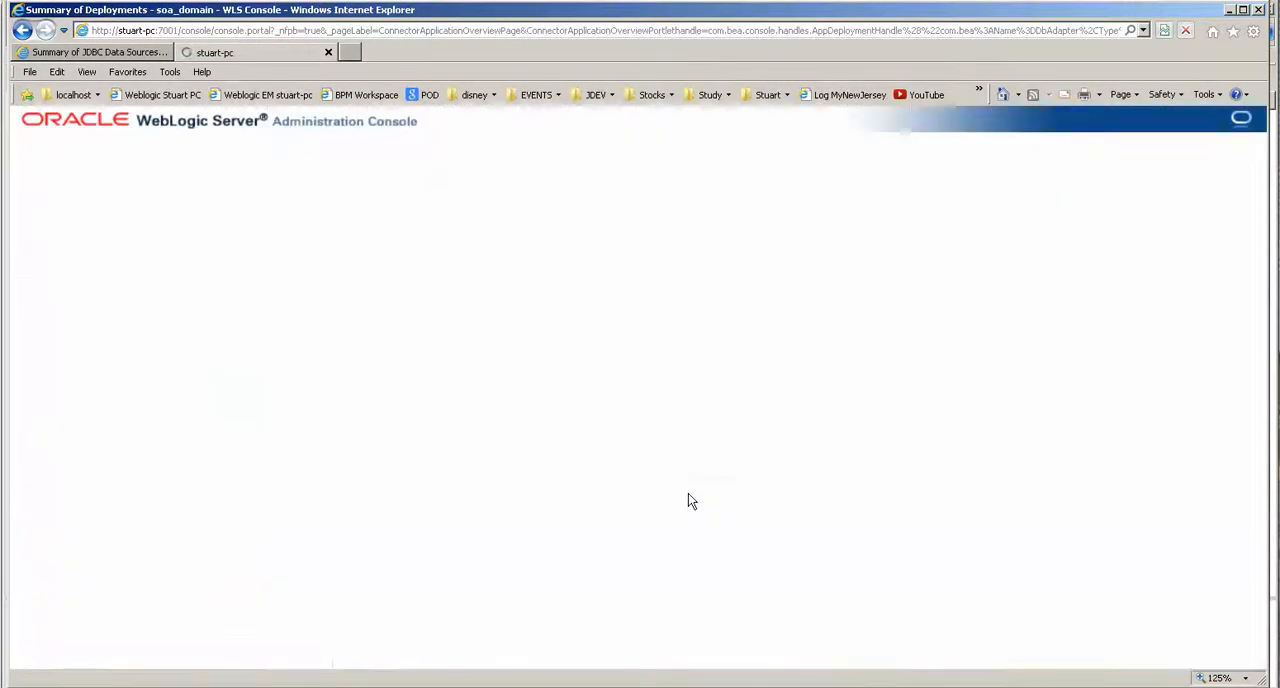
click(505, 241)
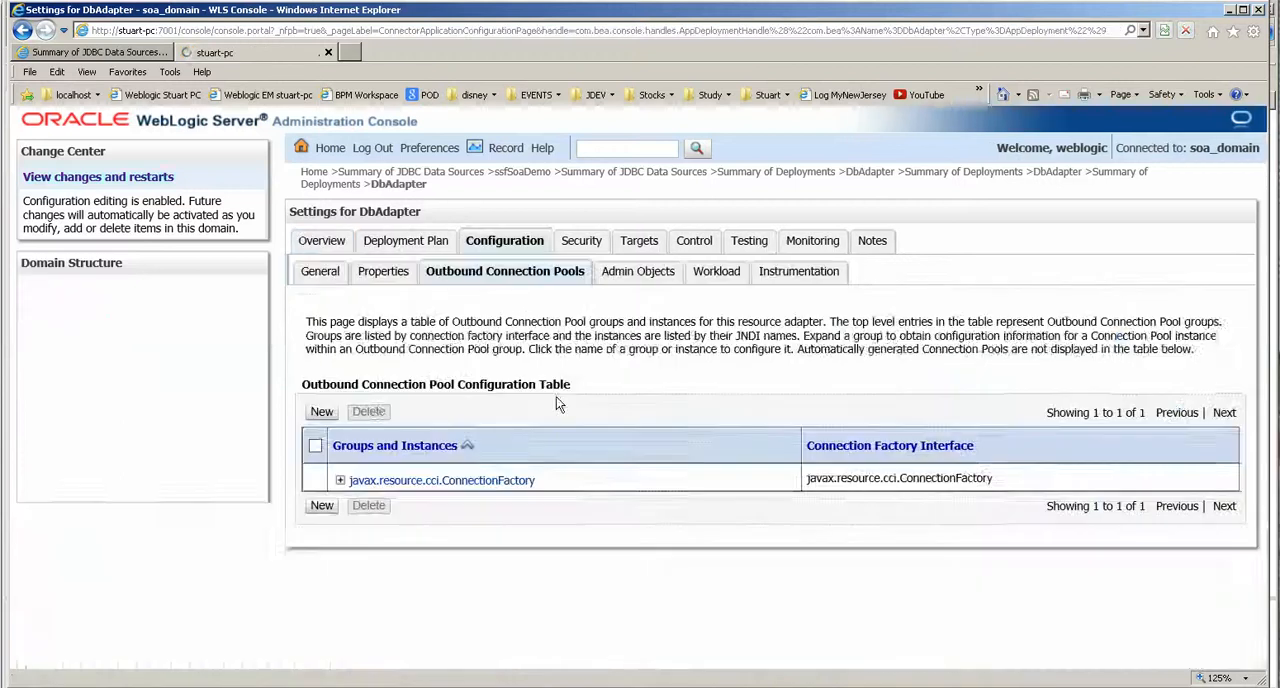
click(340, 493)
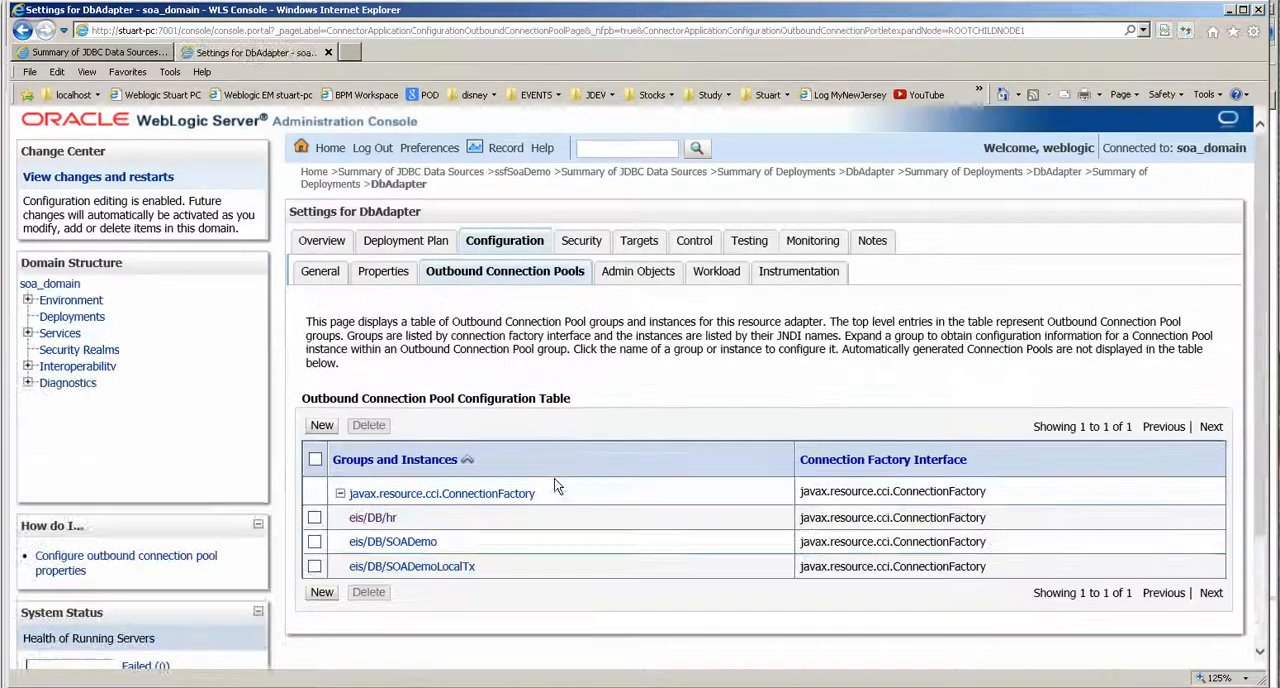
scroll(554, 478, down, 3)
click(372, 372)
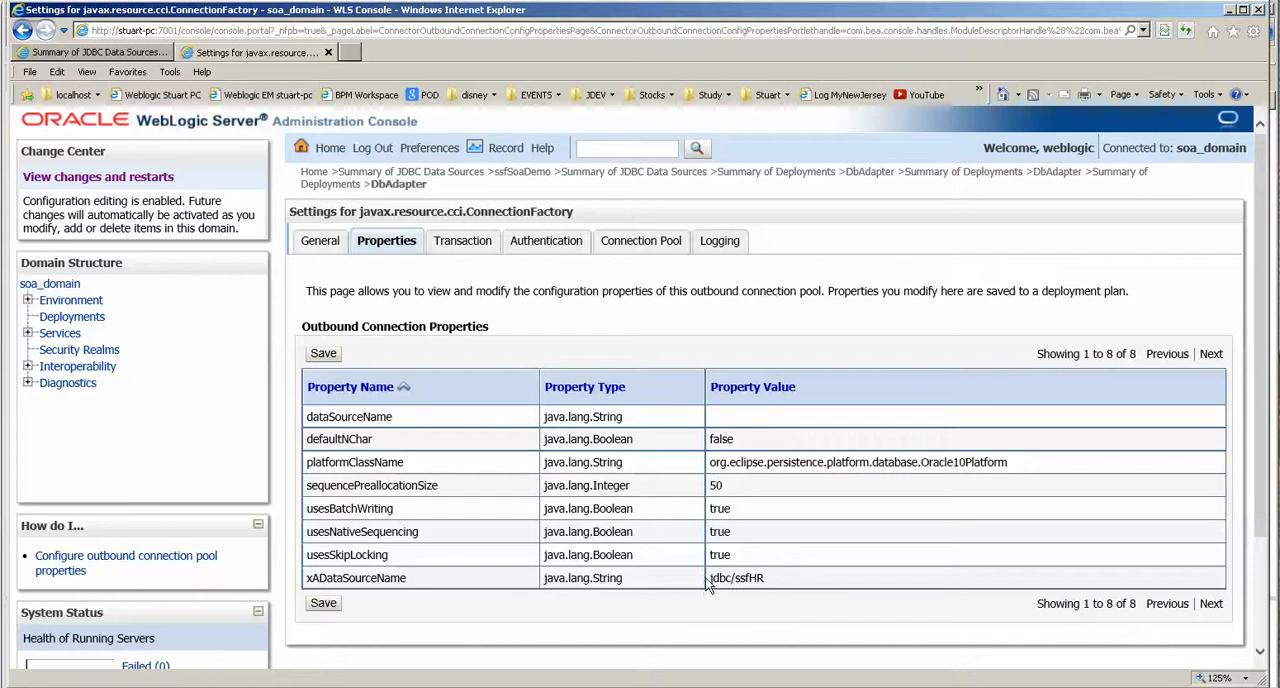
drag(708, 580, 777, 580)
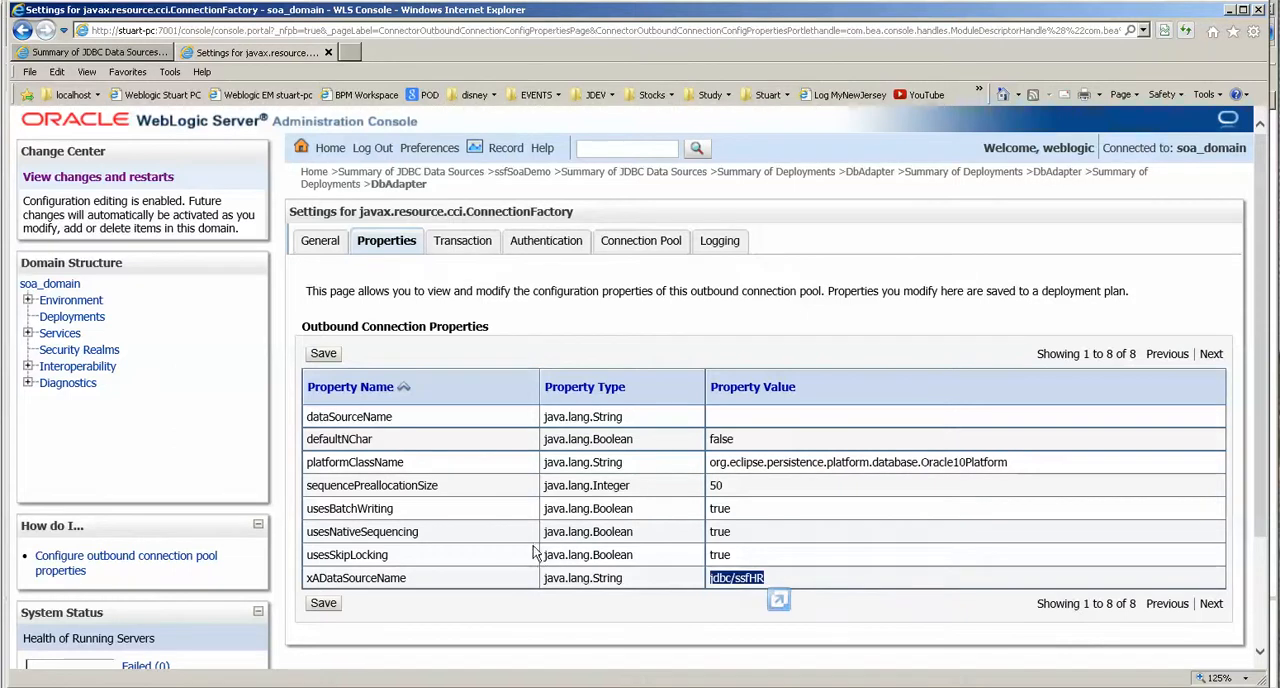
Review the transaction, connection pool and general settings of the eis/DB/hr instance, and return to its properties.
click(460, 242)
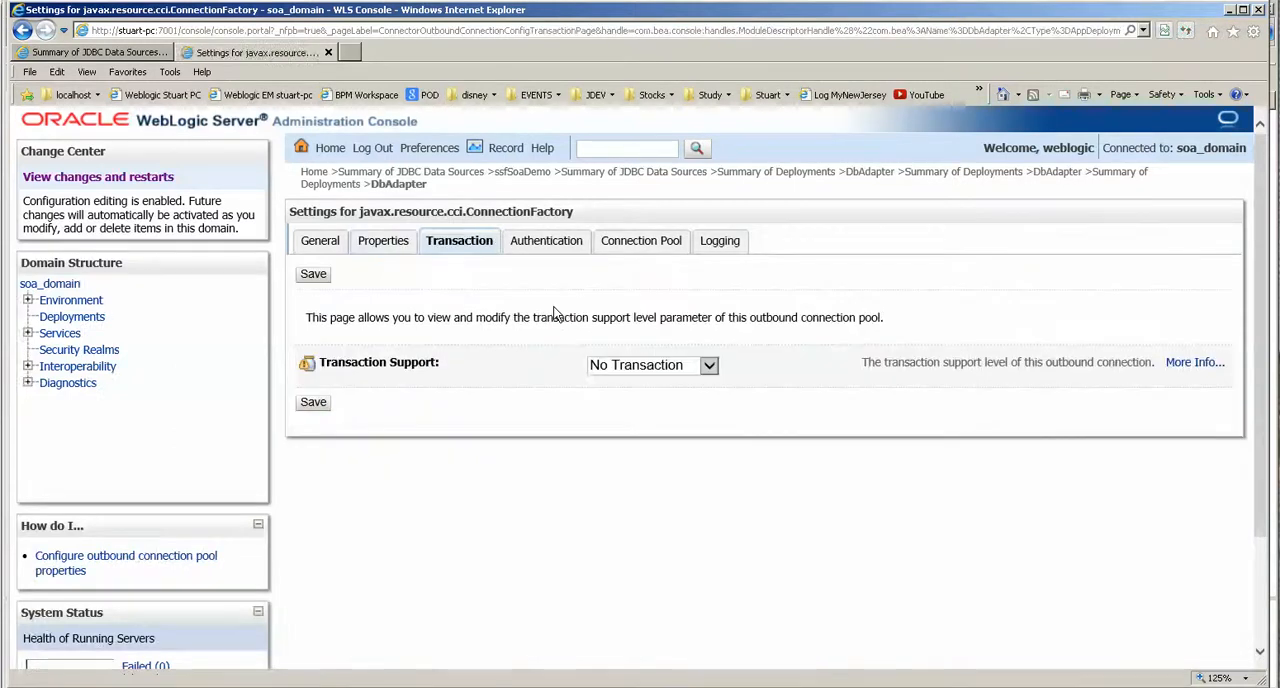
click(650, 243)
scroll(600, 440, down, 5)
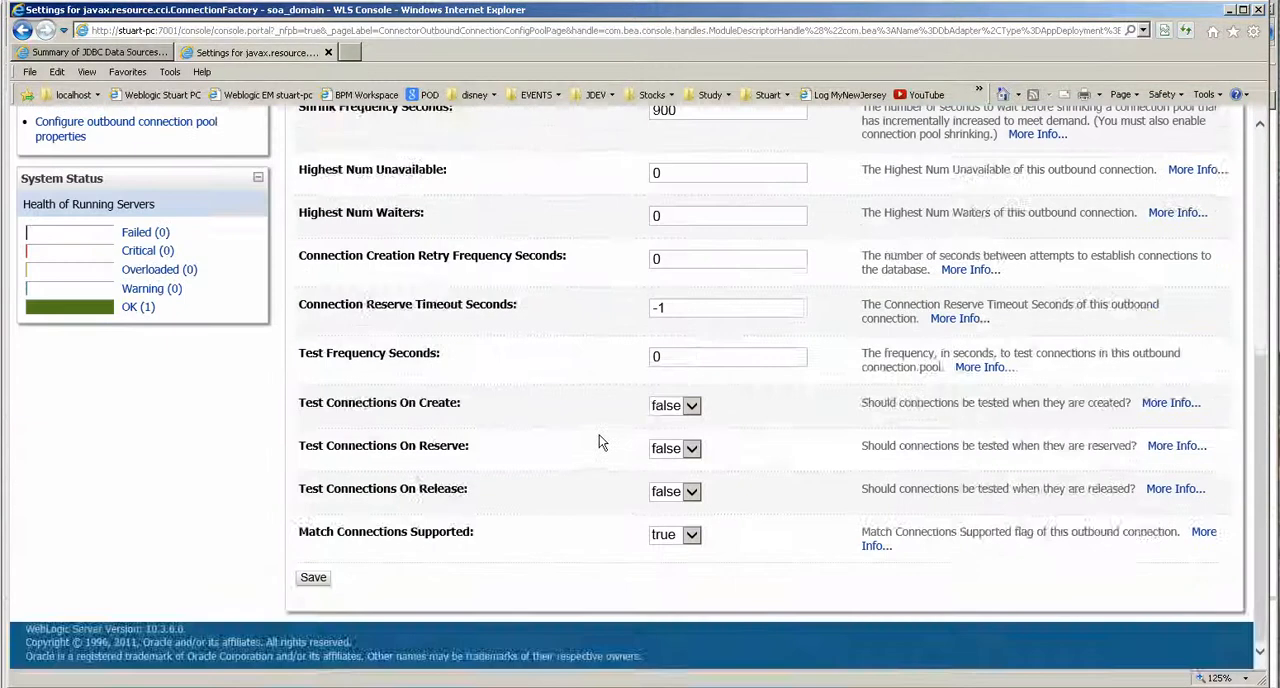
scroll(600, 440, up, 5)
click(320, 241)
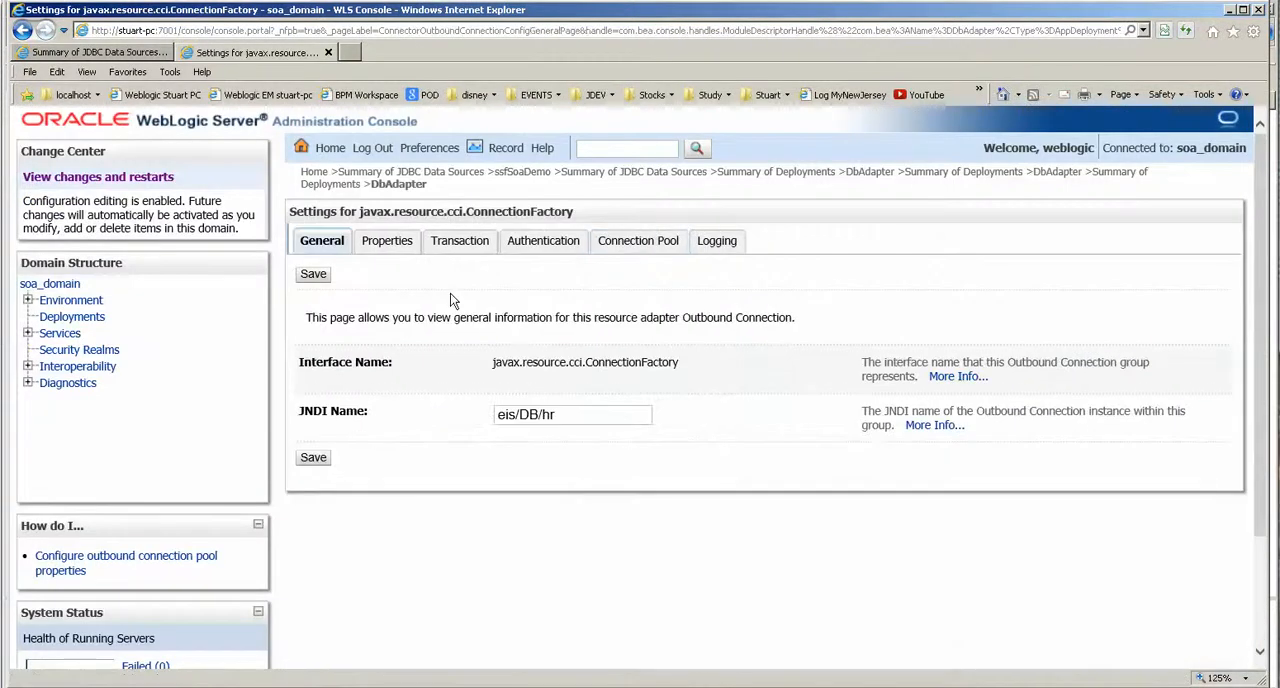
click(393, 245)
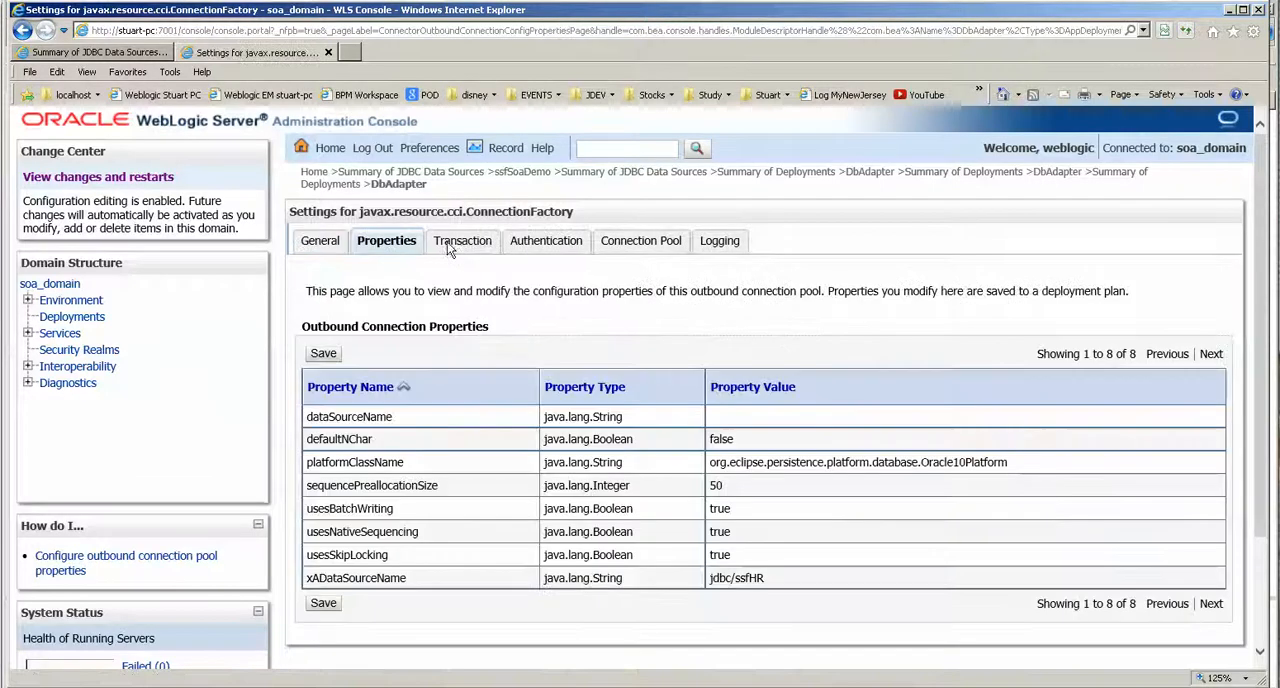